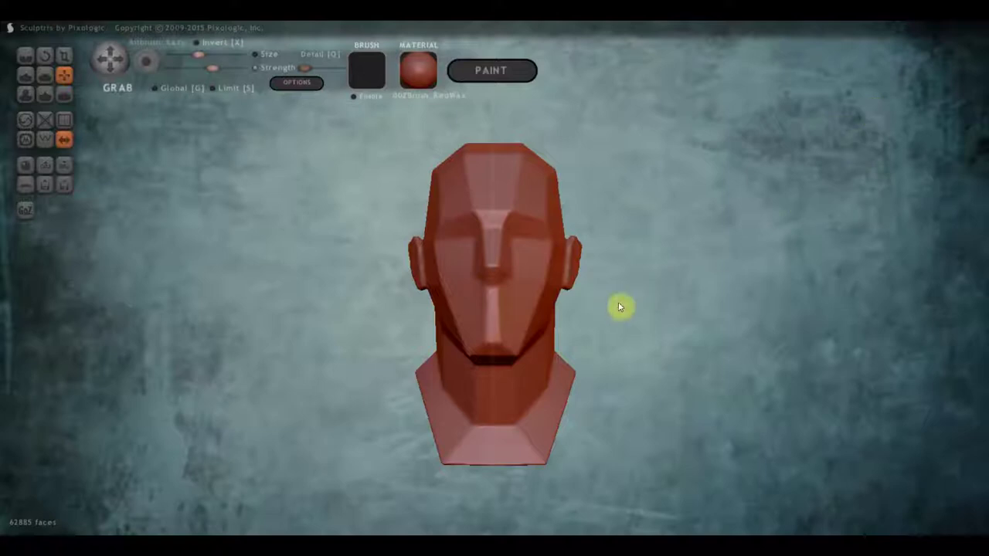
Drag the chin slightly downward with Grab, checking the jaw from both profiles
mouse_move(612, 327)
mouse_down()
mouse_move(651, 347)
mouse_move(633, 327)
mouse_up()
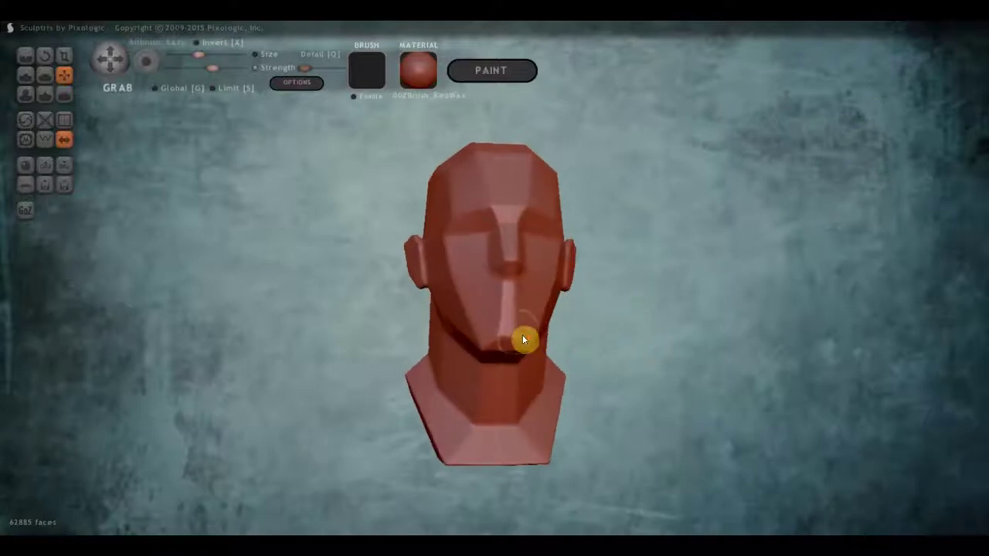
scroll(493, 349, up, 2)
drag(473, 349, 496, 349)
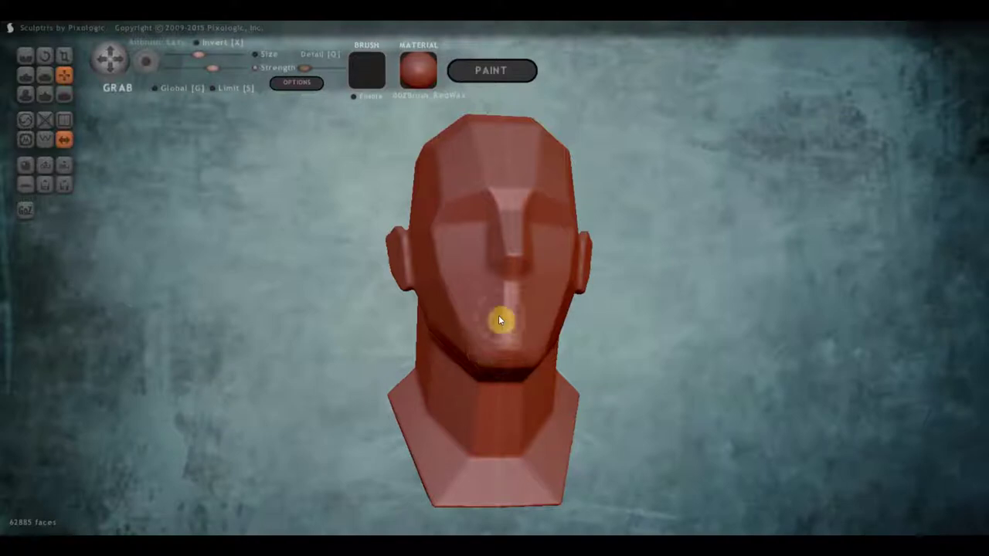
mouse_move(512, 309)
right_down()
mouse_move(525, 322)
mouse_move(594, 333)
mouse_move(499, 371)
right_up()
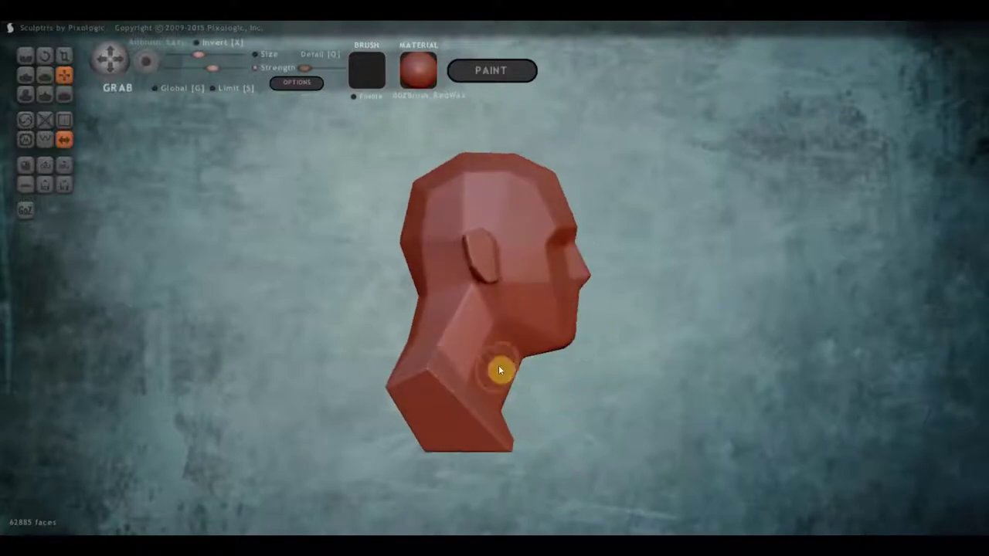
mouse_move(412, 327)
right_down()
mouse_move(533, 362)
mouse_move(493, 385)
mouse_move(709, 369)
mouse_move(543, 316)
mouse_move(53, 108)
right_up()
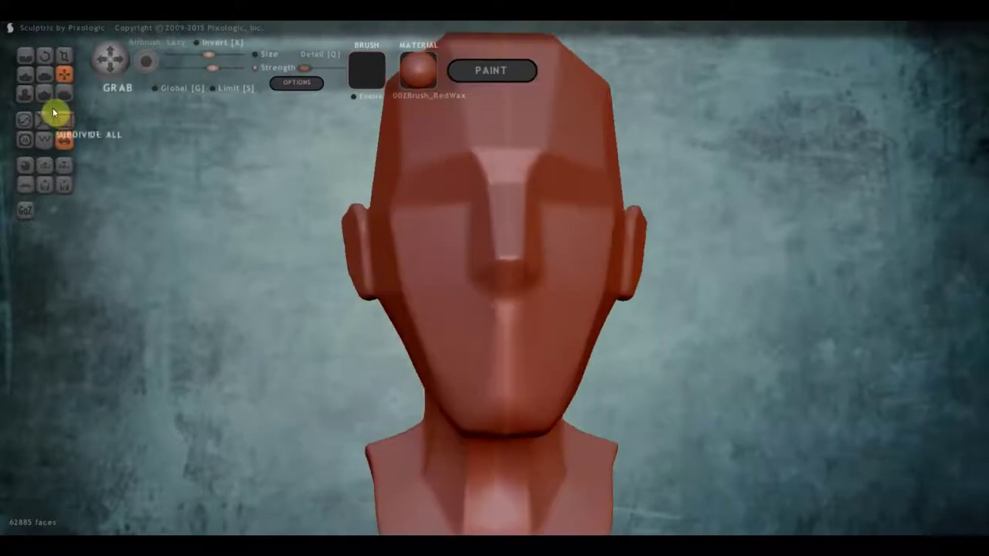
Subdivide the head, then draw upper and lower lips and widen the mouth into a grin
click(44, 75)
click(26, 74)
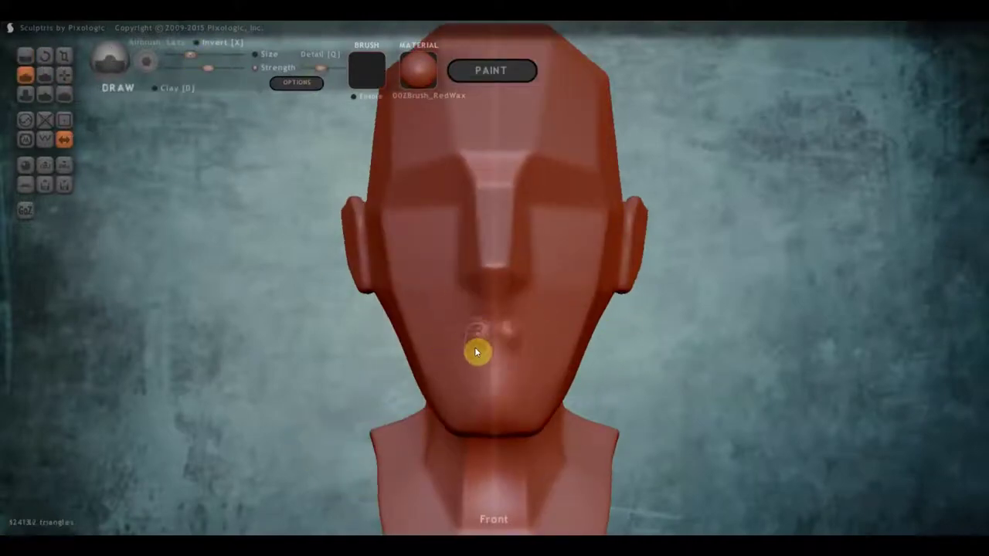
drag(468, 332, 515, 381)
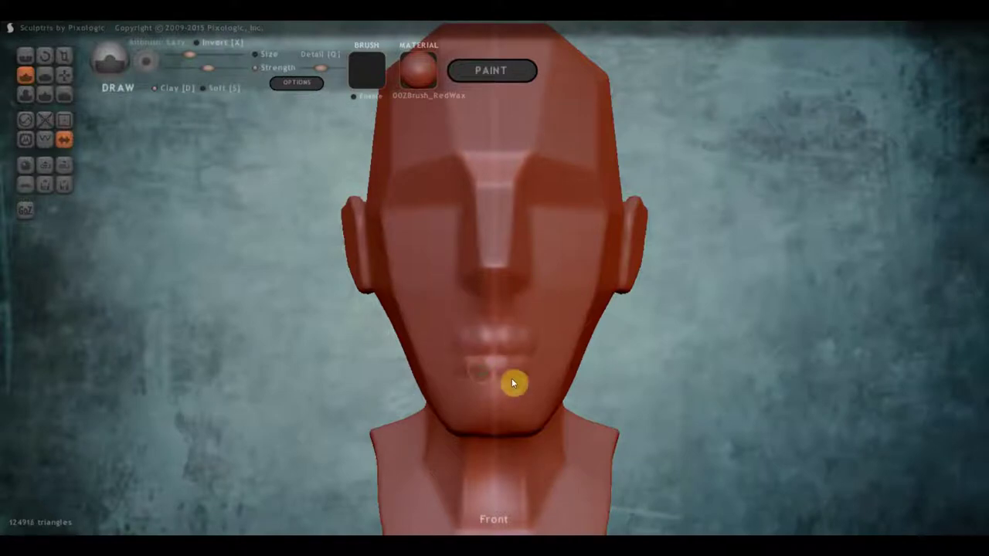
right_drag(514, 381, 467, 313)
drag(467, 313, 448, 369)
drag(487, 340, 541, 390)
Build up the cheek beside the grin and refine the row of teeth
mouse_move(541, 391)
right_down()
mouse_move(554, 391)
mouse_move(536, 412)
mouse_move(462, 386)
mouse_move(660, 358)
right_up()
key(g)
click(25, 74)
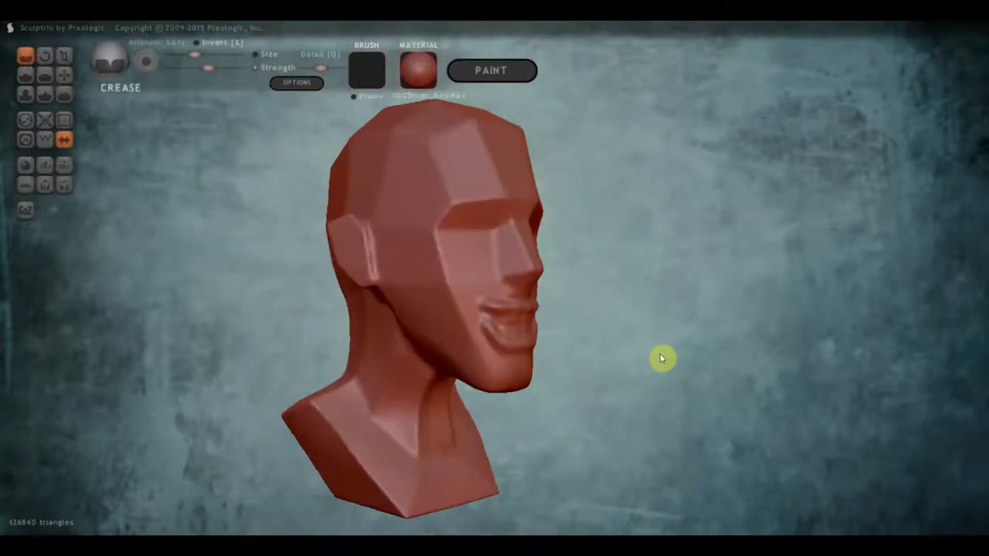
right_drag(402, 263, 495, 274)
mouse_move(494, 275)
mouse_down()
mouse_move(420, 278)
mouse_move(484, 318)
mouse_up()
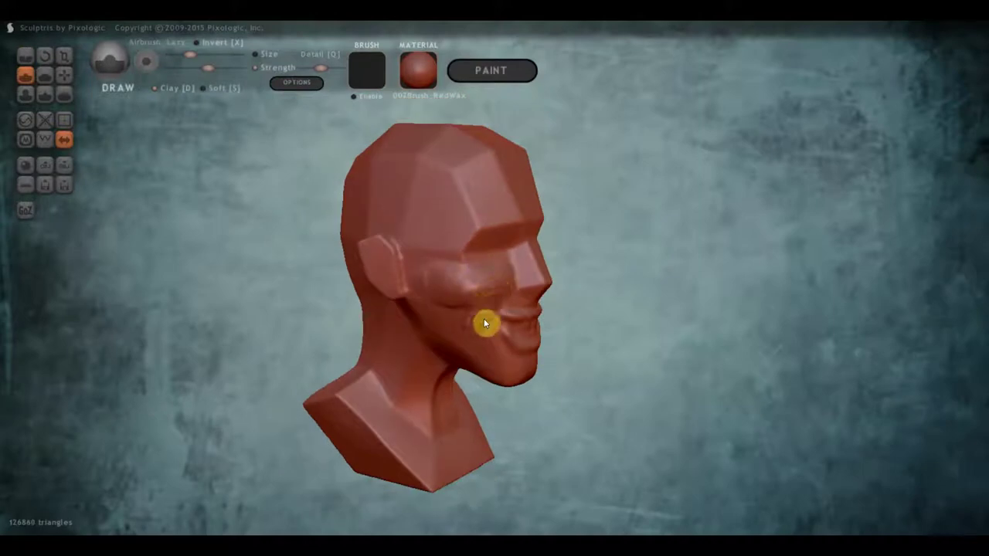
mouse_move(484, 318)
right_down()
mouse_move(492, 296)
mouse_move(464, 300)
mouse_move(229, 162)
mouse_move(450, 372)
mouse_move(461, 332)
mouse_move(417, 170)
mouse_move(391, 242)
mouse_move(328, 272)
mouse_move(580, 241)
mouse_move(324, 221)
right_up()
key(g)
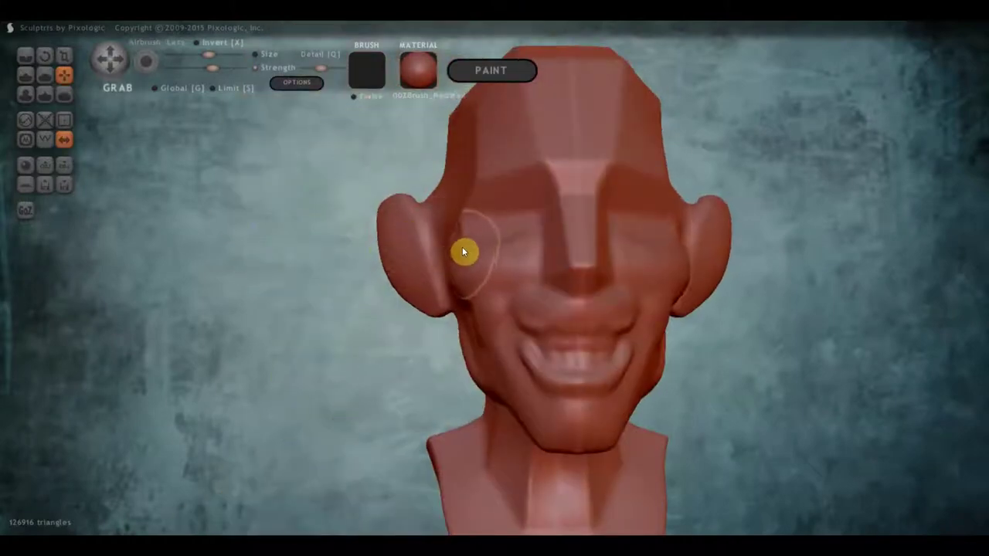
Pull the nose out into a longer, larger shape, checking it in profile
scroll(524, 154, up, 1)
right_drag(524, 155, 600, 234)
scroll(629, 274, up, 1)
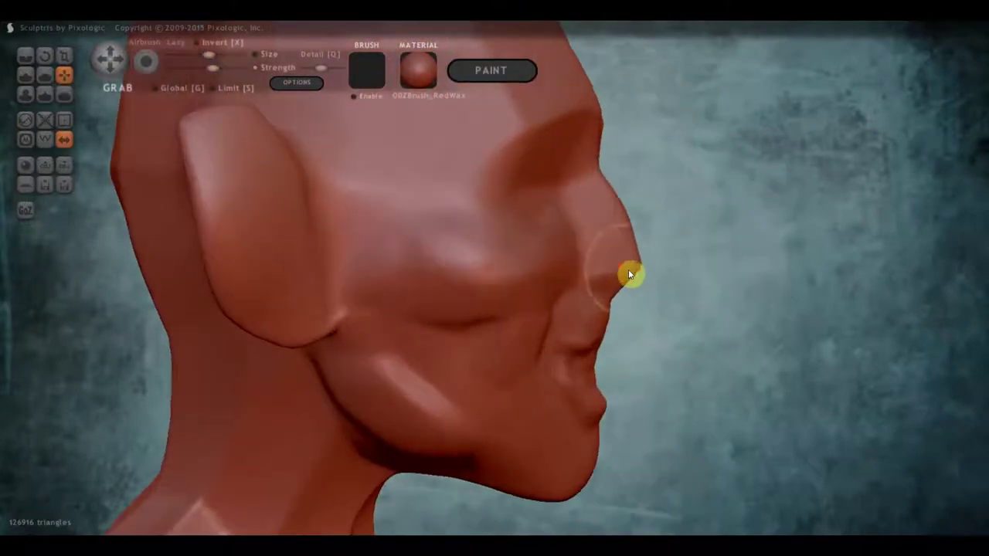
scroll(651, 249, up, 1)
scroll(435, 191, down, 2)
mouse_move(658, 224)
right_down()
mouse_move(435, 191)
mouse_move(496, 269)
right_up()
key(d)
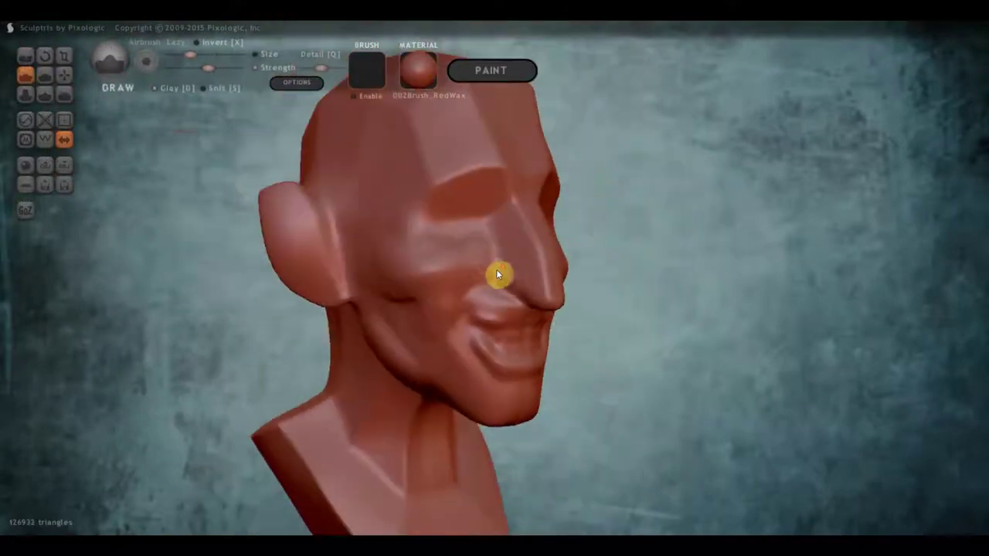
mouse_move(535, 299)
right_down()
mouse_move(469, 285)
mouse_move(500, 344)
mouse_move(483, 383)
mouse_move(533, 300)
right_up()
scroll(483, 383, down, 2)
key(g)
mouse_move(472, 334)
right_down()
mouse_move(424, 292)
mouse_move(486, 247)
mouse_move(569, 435)
mouse_move(422, 344)
mouse_move(346, 252)
right_up()
Inspect the skull and face from several angles, then crease the line of the mouth
scroll(488, 415, up, 2)
scroll(450, 464, up, 1)
scroll(440, 375, down, 2)
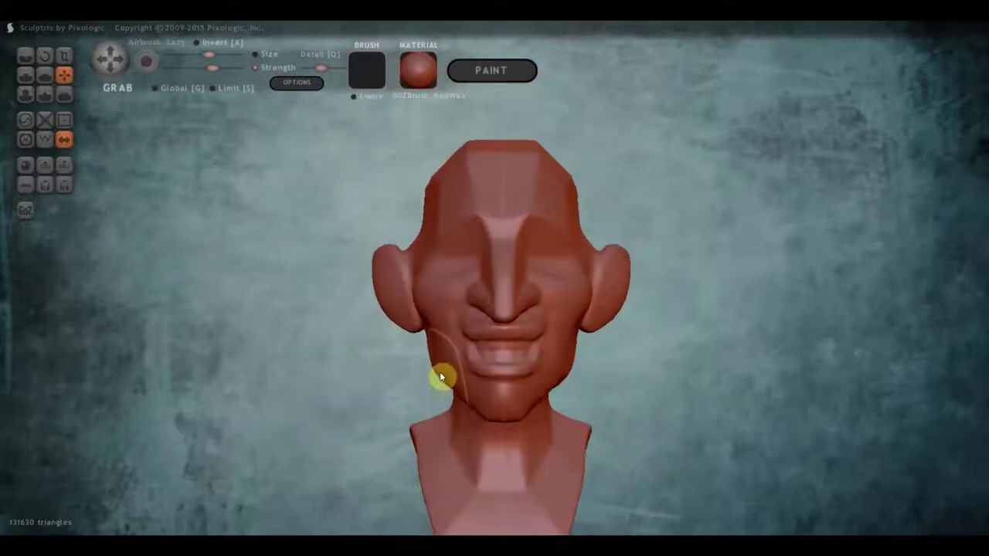
mouse_move(440, 376)
right_down()
mouse_move(506, 409)
mouse_move(442, 354)
mouse_move(585, 343)
mouse_move(588, 495)
mouse_move(256, 260)
right_up()
key(f)
scroll(585, 342, up, 2)
key(c)
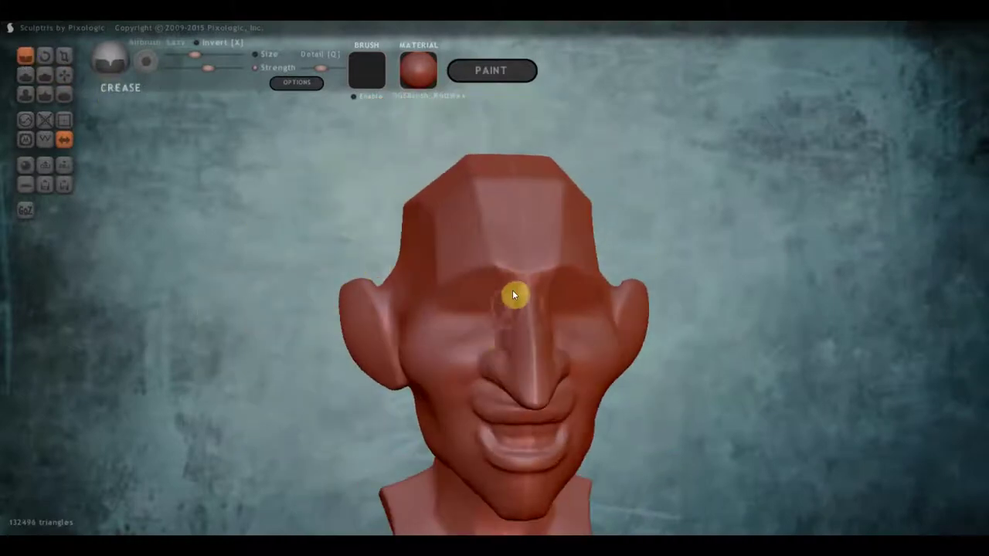
mouse_move(515, 293)
right_down()
mouse_move(486, 357)
mouse_move(535, 371)
right_up()
right_drag(504, 421, 292, 335)
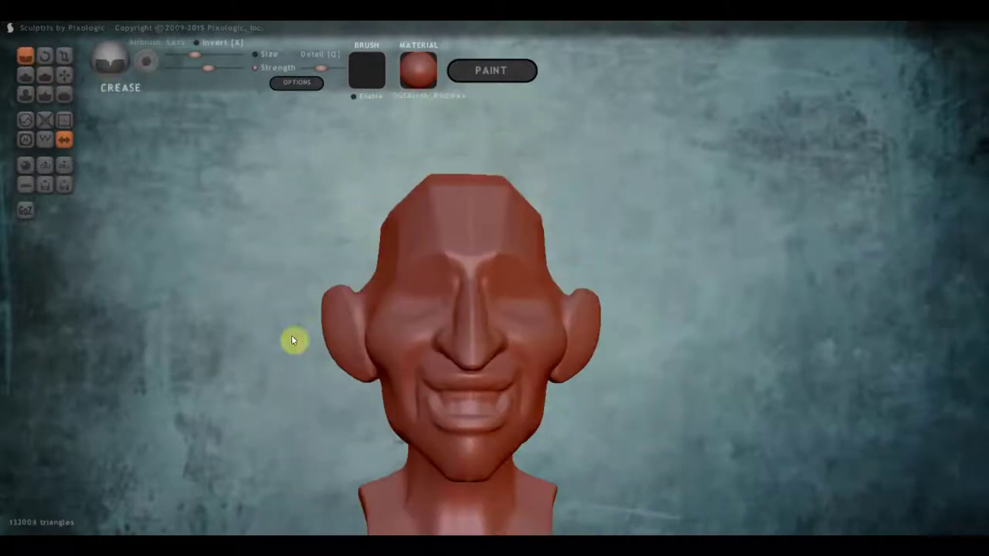
key(g)
scroll(658, 301, up, 2)
scroll(659, 301, up, 2)
key(c)
drag(539, 325, 518, 366)
Crease a smile line beside the mouth and check it in three-quarter view
mouse_move(518, 366)
right_down()
mouse_move(546, 391)
mouse_move(452, 390)
right_up()
drag(452, 389, 490, 385)
mouse_move(490, 384)
right_down()
mouse_move(353, 317)
mouse_move(445, 376)
mouse_move(393, 306)
mouse_move(582, 295)
right_up()
scroll(445, 376, down, 2)
Carve inner folds into the ear and review the head from both profiles
mouse_move(583, 300)
mouse_down()
mouse_move(574, 305)
mouse_move(589, 292)
mouse_up()
click(26, 74)
right_drag(589, 290, 691, 271)
key(g)
right_drag(381, 209, 569, 221)
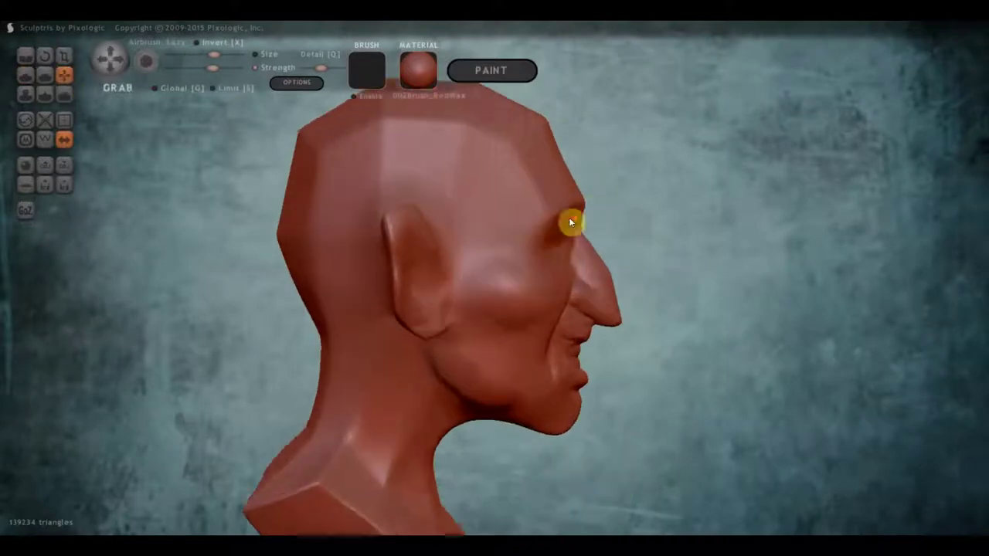
mouse_move(378, 194)
right_down()
mouse_move(422, 238)
mouse_move(449, 305)
mouse_move(432, 294)
right_up()
Add mirrored spheres, shrink them to eyeball size and move them into the sockets
click(27, 168)
click(495, 299)
drag(412, 286, 256, 294)
click(64, 74)
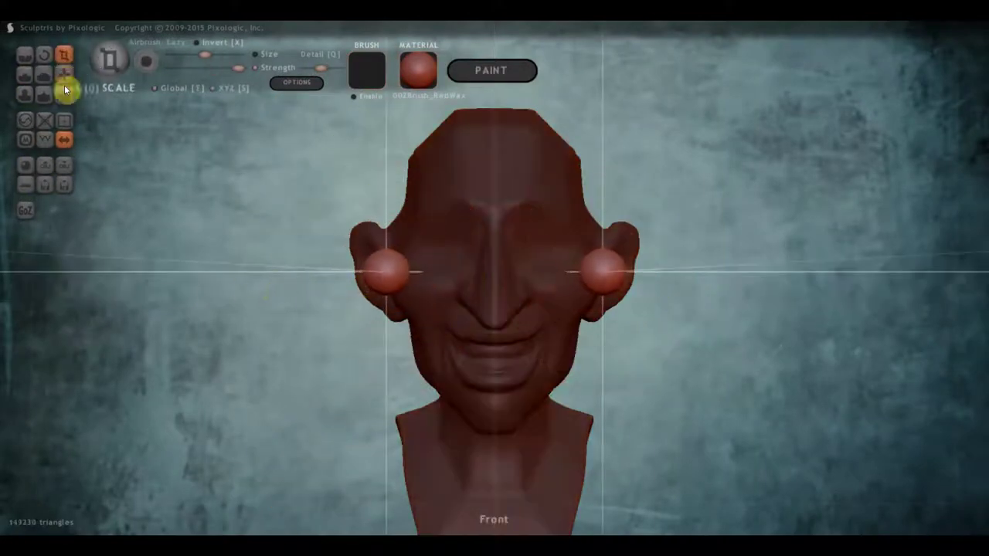
mouse_move(541, 286)
right_down()
mouse_move(695, 285)
mouse_move(420, 258)
right_up()
Orbit and zoom around the head to check the eyeballs from three-quarter views
scroll(484, 249, up, 2)
key(d)
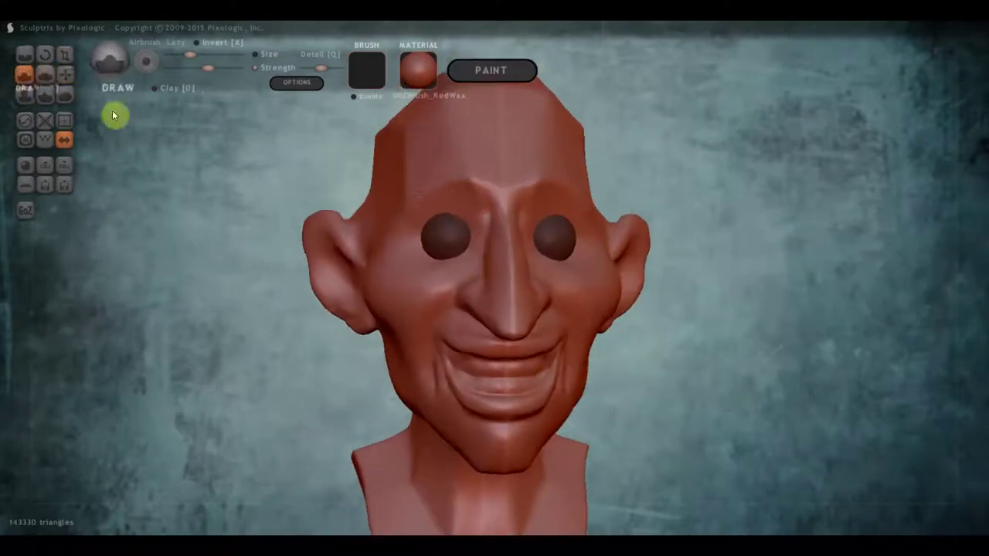
scroll(394, 203, up, 2)
mouse_move(394, 202)
right_down()
mouse_move(443, 194)
mouse_move(466, 215)
mouse_move(435, 284)
mouse_move(398, 313)
mouse_move(467, 315)
right_up()
scroll(466, 215, down, 2)
scroll(484, 188, down, 2)
scroll(404, 273, down, 2)
scroll(398, 313, up, 2)
mouse_move(450, 274)
right_down()
mouse_move(404, 353)
mouse_move(152, 91)
mouse_move(455, 362)
mouse_move(463, 332)
mouse_move(424, 366)
mouse_move(456, 313)
right_up()
scroll(404, 353, up, 2)
scroll(456, 313, up, 2)
Smooth the cheek beside the grin with the Flatten brush
key(8)
scroll(391, 221, up, 2)
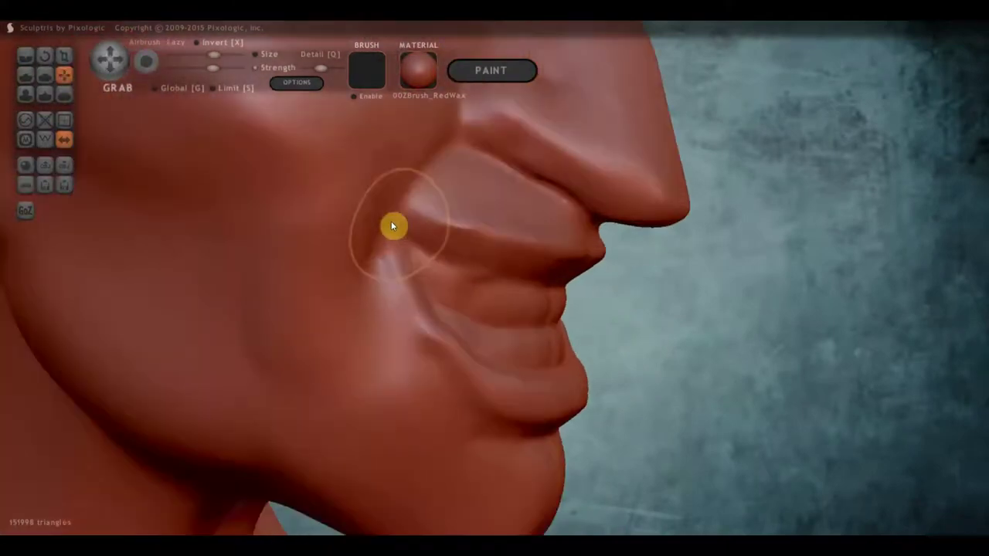
mouse_move(391, 221)
right_down()
mouse_move(368, 263)
mouse_move(48, 79)
mouse_move(435, 221)
right_up()
scroll(368, 264, down, 2)
click(44, 75)
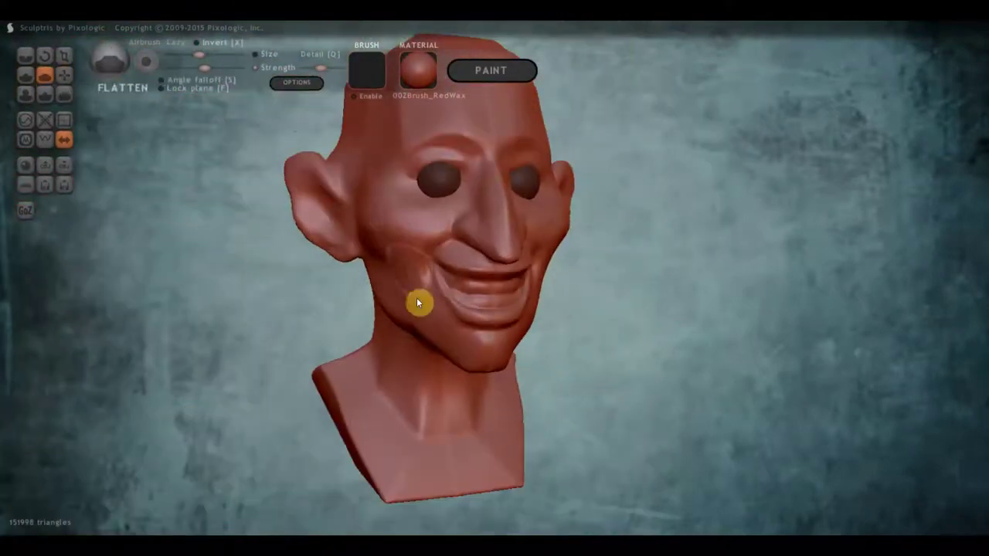
mouse_move(417, 297)
right_down()
mouse_move(468, 210)
mouse_move(424, 316)
mouse_move(470, 278)
mouse_move(325, 386)
right_up()
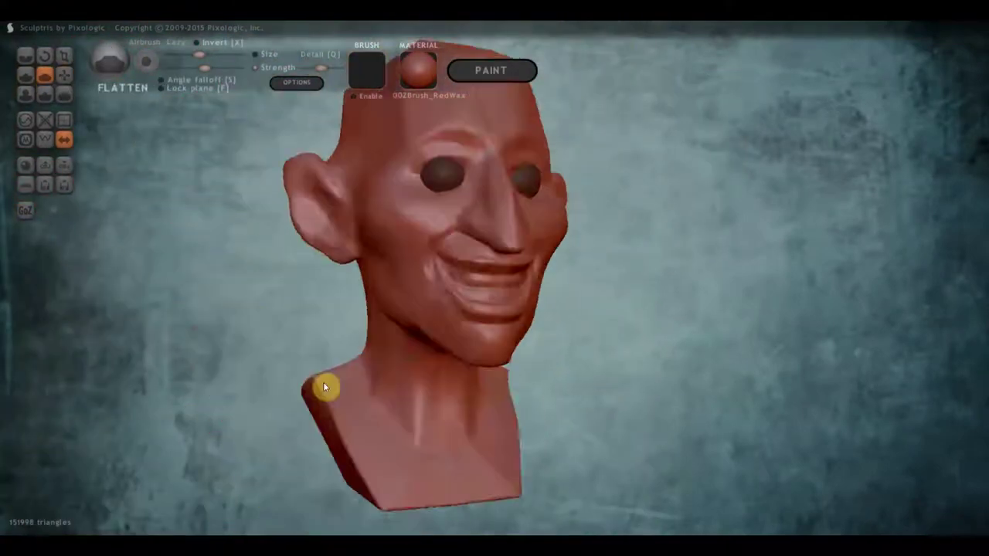
scroll(610, 388, down, 2)
scroll(609, 388, up, 3)
mouse_move(609, 389)
right_down()
mouse_move(425, 271)
mouse_move(31, 77)
mouse_move(419, 280)
right_up()
Shape the upper eyelid over the eyeball and view the eyes from below
click(25, 75)
click(44, 75)
scroll(485, 251, down, 3)
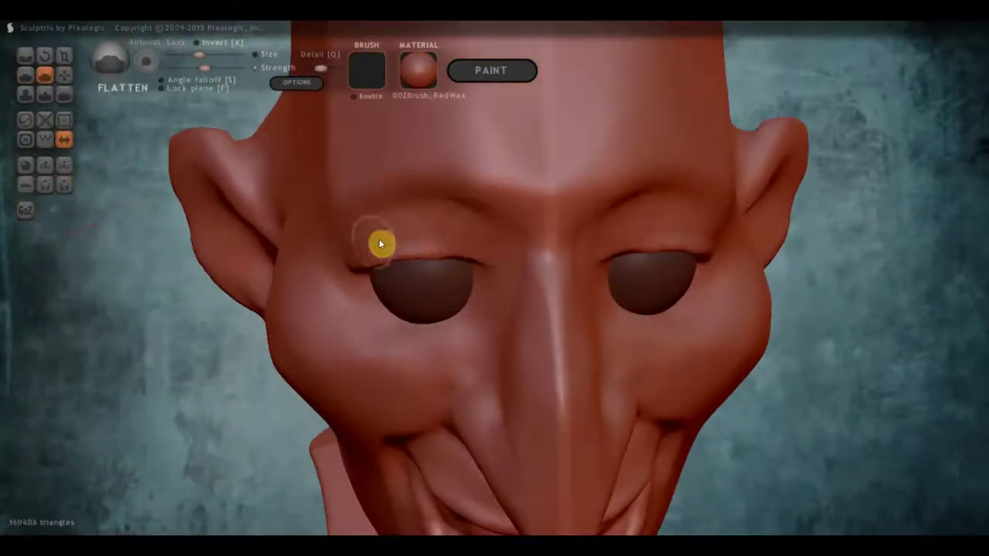
scroll(379, 239, up, 3)
right_drag(378, 238, 48, 71)
click(26, 55)
scroll(419, 248, down, 3)
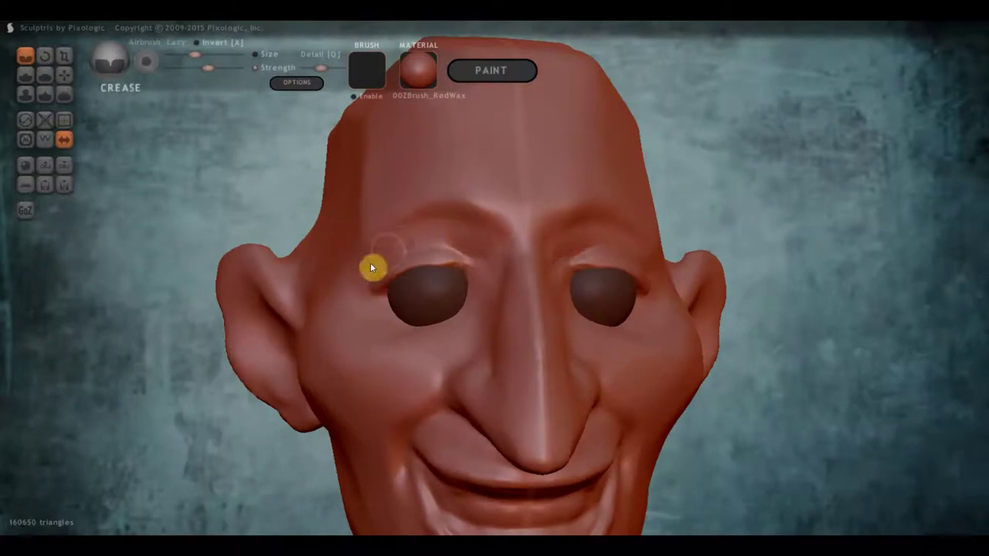
mouse_move(371, 267)
right_down()
mouse_move(563, 275)
mouse_move(425, 272)
mouse_move(379, 327)
right_up()
drag(379, 327, 490, 338)
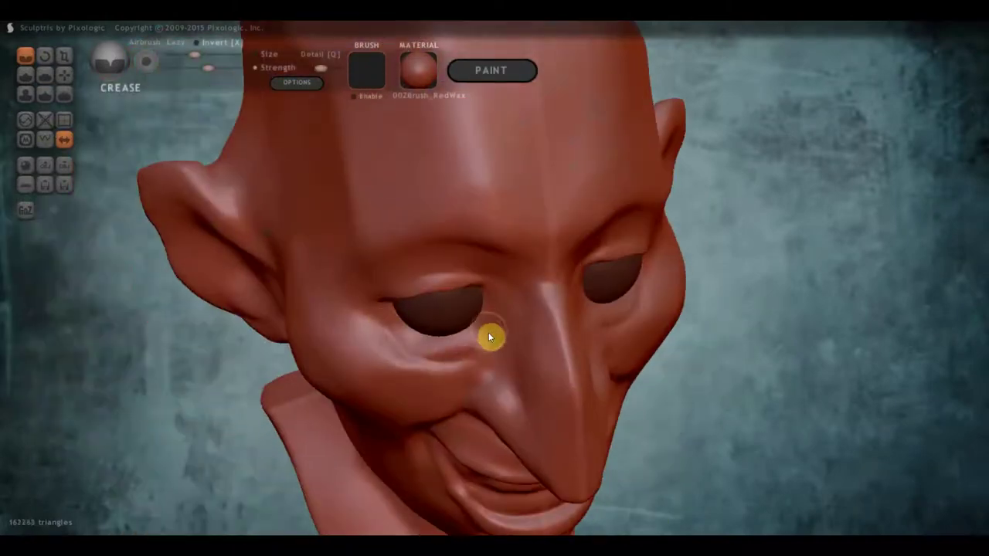
Build up skin under the eye and sculpt a flattened fold beneath it
right_drag(490, 337, 310, 232)
click(26, 75)
scroll(409, 348, up, 3)
drag(409, 349, 473, 337)
right_drag(473, 337, 309, 232)
click(45, 75)
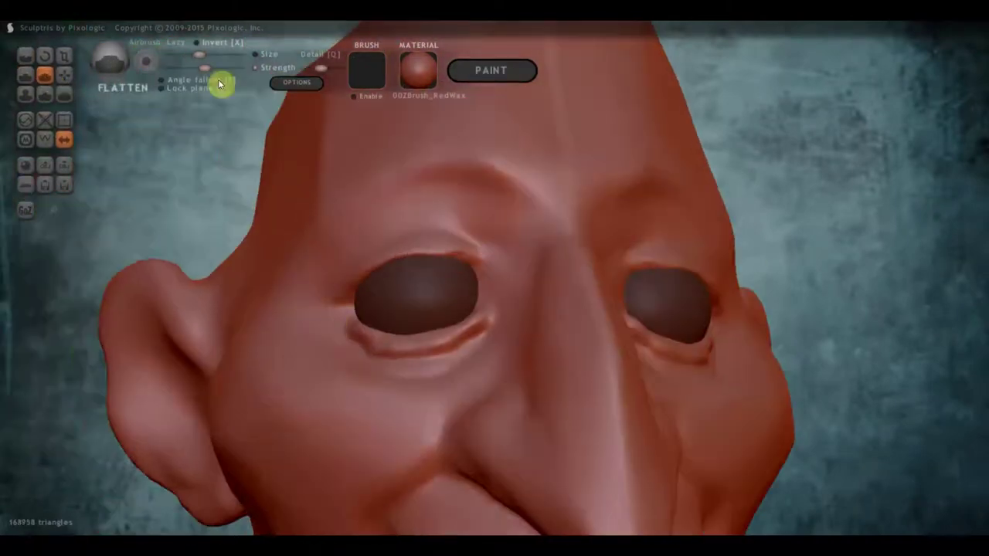
scroll(358, 327, up, 3)
scroll(369, 331, down, 3)
Smooth the cheek below the eye and sculpt around the other eye on the opposite side
right_drag(369, 332, 530, 332)
drag(530, 332, 407, 379)
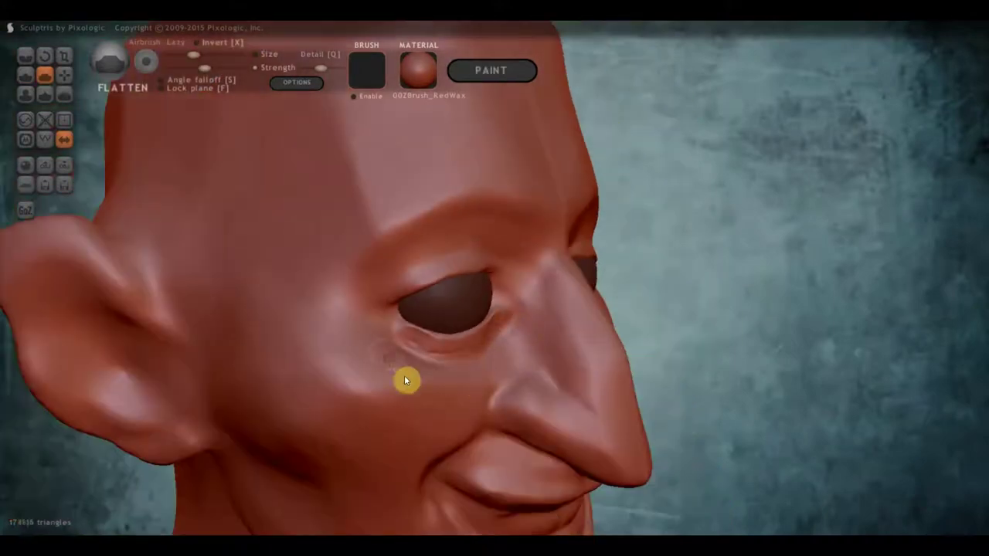
mouse_move(406, 380)
right_down()
mouse_move(359, 365)
mouse_move(554, 415)
mouse_move(510, 391)
mouse_move(415, 400)
mouse_move(452, 456)
right_up()
drag(452, 456, 463, 465)
mouse_move(463, 466)
right_down()
mouse_move(494, 358)
mouse_move(481, 452)
mouse_move(471, 371)
mouse_move(494, 426)
mouse_move(562, 309)
right_up()
scroll(495, 426, up, 2)
drag(562, 309, 557, 376)
mouse_move(558, 377)
right_down()
mouse_move(552, 348)
mouse_move(510, 310)
mouse_move(499, 245)
right_up()
Crease separations between the front teeth from a three-quarter view
key(g)
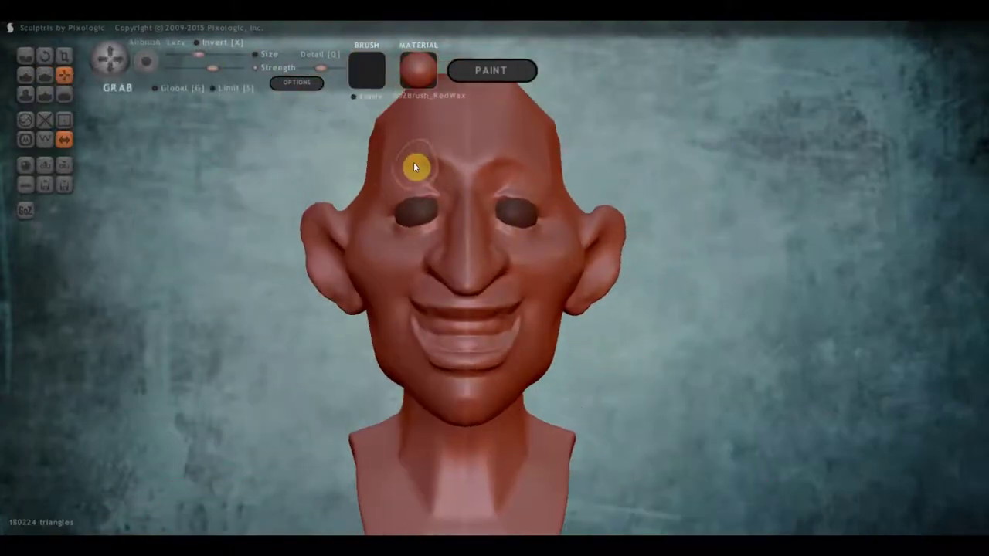
mouse_move(378, 210)
right_down()
mouse_move(438, 361)
mouse_move(494, 309)
mouse_move(464, 255)
right_up()
mouse_move(495, 401)
right_down()
mouse_move(478, 388)
mouse_move(432, 258)
mouse_move(416, 275)
mouse_move(447, 252)
mouse_move(371, 272)
mouse_move(286, 276)
right_up()
key(c)
key(g)
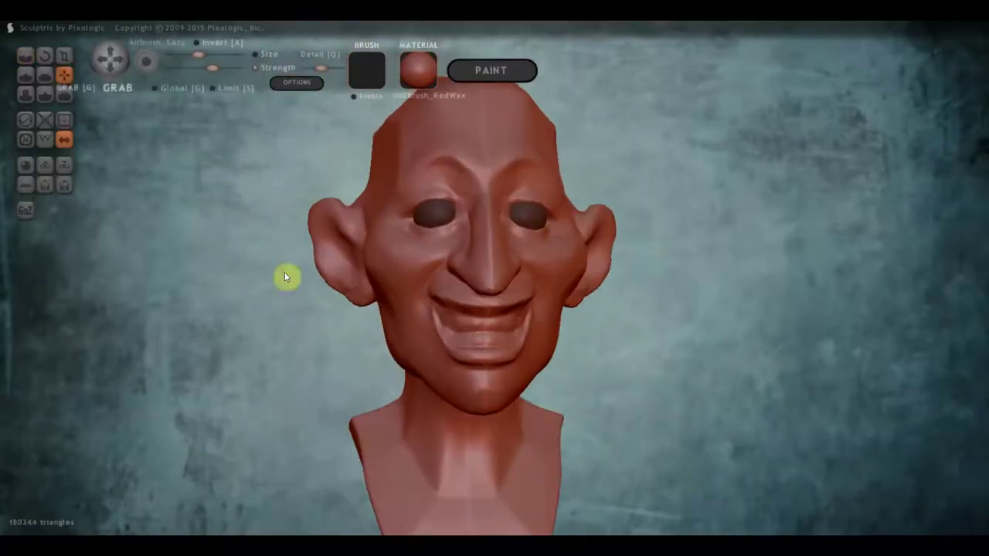
mouse_move(371, 223)
right_down()
mouse_move(289, 243)
mouse_move(521, 336)
mouse_move(432, 325)
right_up()
click(37, 62)
scroll(478, 366, up, 4)
mouse_move(477, 366)
right_down()
mouse_move(446, 332)
mouse_move(482, 328)
right_up()
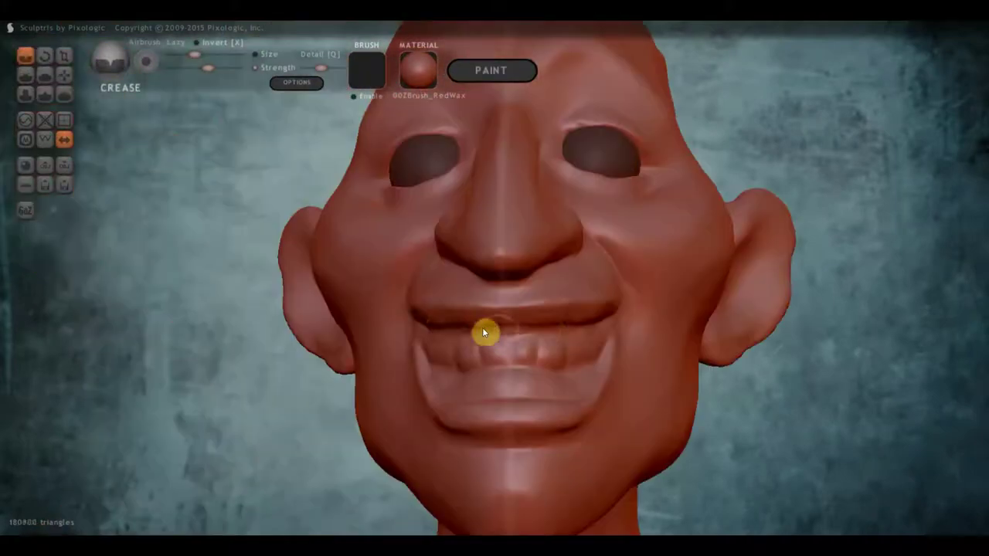
Orbit around the head to review the grin and cheeks from side and front
mouse_move(594, 385)
right_down()
mouse_move(497, 402)
mouse_move(483, 393)
mouse_move(608, 373)
mouse_move(513, 427)
right_up()
key(g)
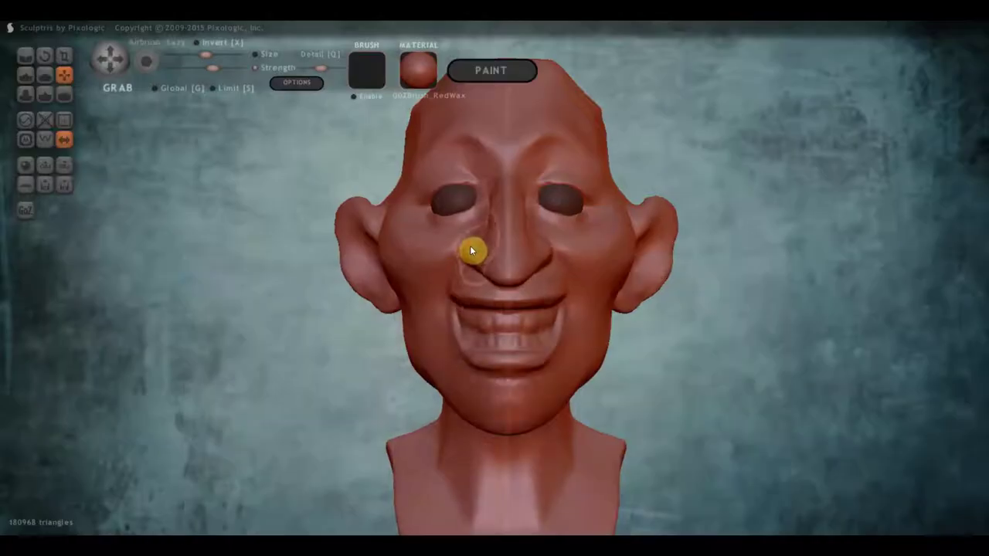
mouse_move(470, 249)
right_down()
mouse_move(385, 259)
mouse_move(603, 219)
right_up()
right_drag(499, 305, 331, 319)
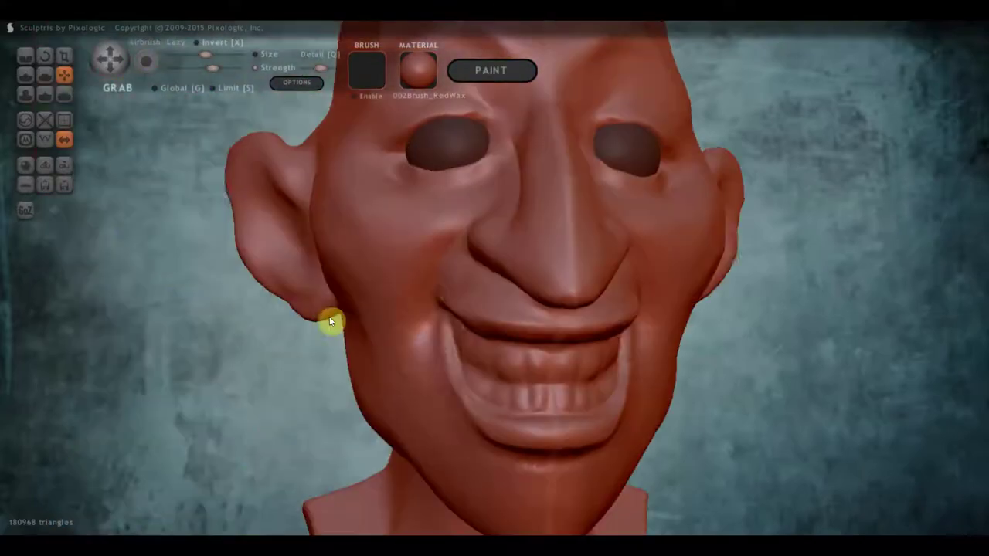
scroll(461, 391, down, 5)
scroll(536, 413, down, 3)
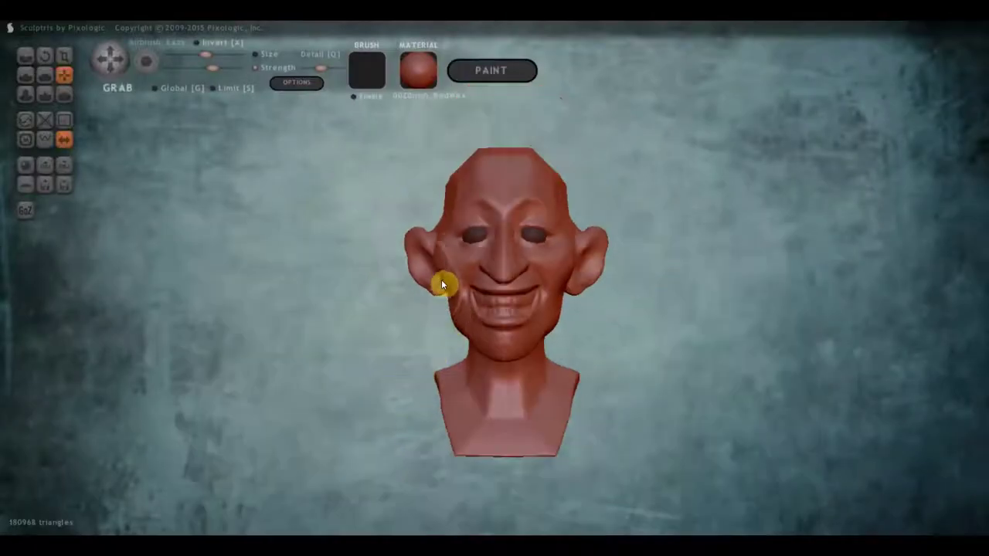
mouse_move(441, 283)
right_down()
mouse_move(543, 309)
mouse_move(471, 286)
right_up()
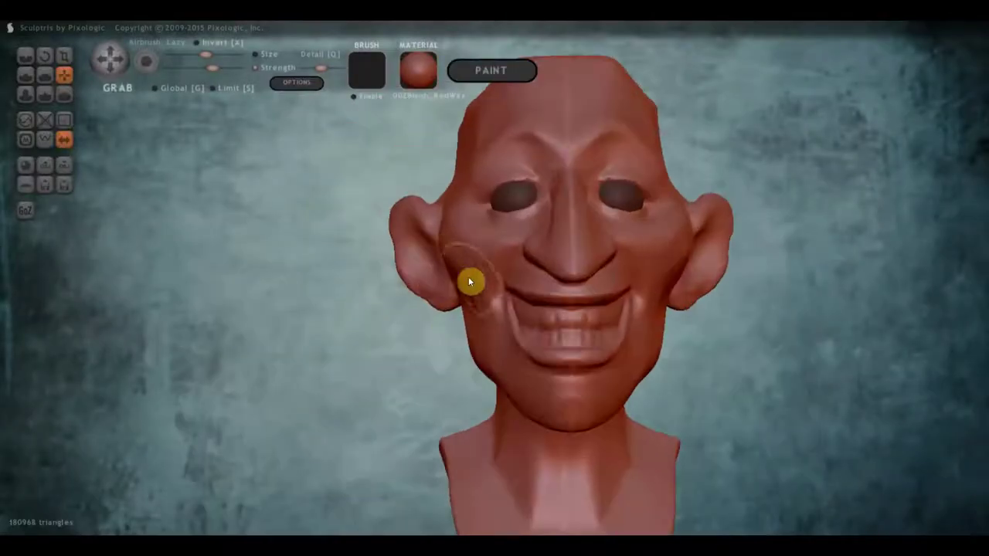
Orbit to a side profile and back, using the Flatten brush on the face
scroll(471, 287, down, 5)
mouse_move(510, 376)
right_down()
mouse_move(592, 247)
mouse_move(728, 219)
mouse_move(507, 255)
mouse_move(677, 199)
mouse_move(577, 229)
mouse_move(551, 172)
right_up()
key(5)
scroll(577, 228, down, 2)
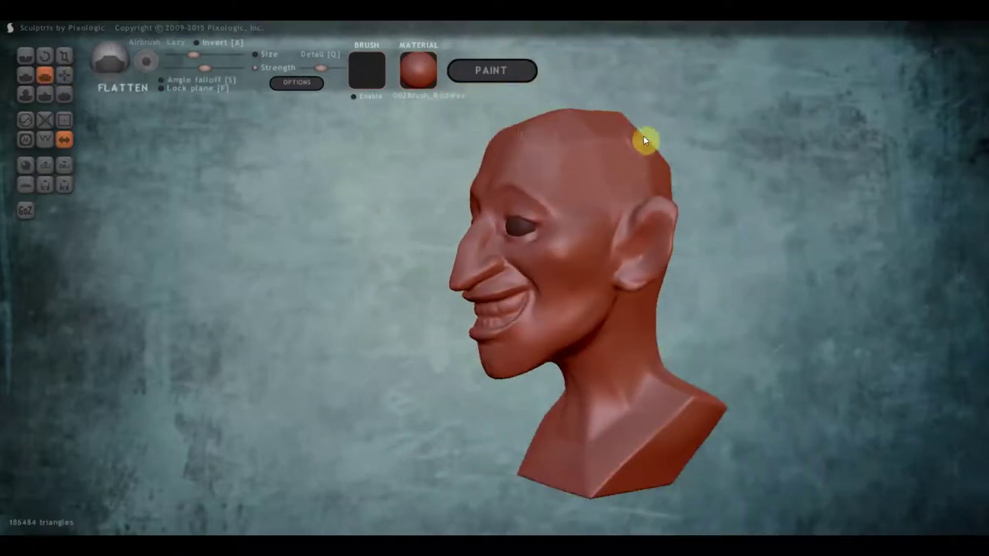
mouse_move(643, 135)
right_down()
mouse_move(765, 171)
mouse_move(470, 250)
right_up()
Alternate between the Grab and Draw brushes while orbiting to a close three-quarter view
key(6)
scroll(360, 271, up, 3)
mouse_move(360, 272)
right_down()
mouse_move(440, 162)
mouse_move(466, 150)
mouse_move(353, 331)
mouse_move(450, 232)
mouse_move(410, 404)
mouse_move(446, 408)
mouse_move(446, 373)
mouse_move(435, 373)
mouse_move(497, 404)
mouse_move(657, 394)
right_up()
key(4)
key(6)
scroll(432, 329, down, 3)
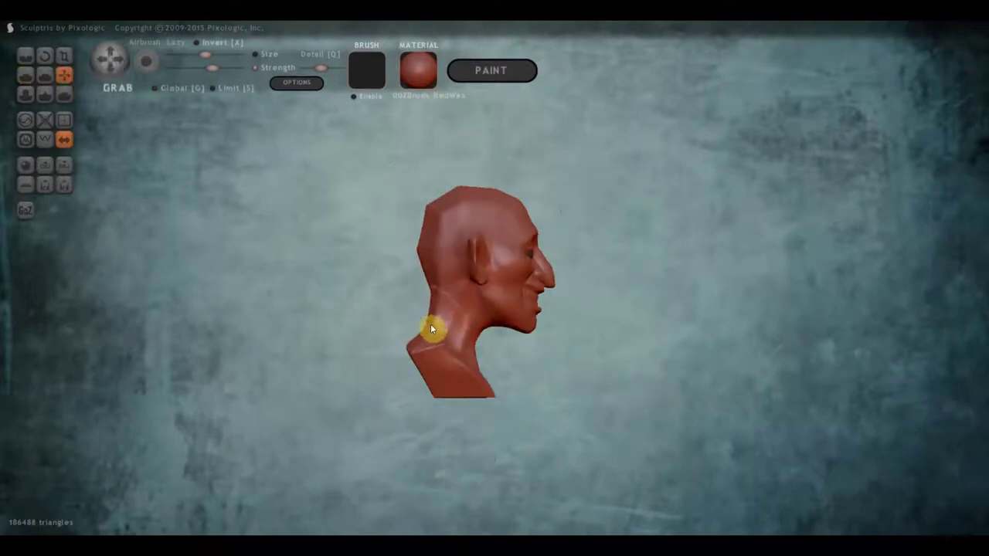
mouse_move(433, 330)
right_down()
mouse_move(345, 380)
mouse_move(243, 258)
right_up()
scroll(243, 258, up, 5)
scroll(276, 294, down, 2)
scroll(275, 293, down, 2)
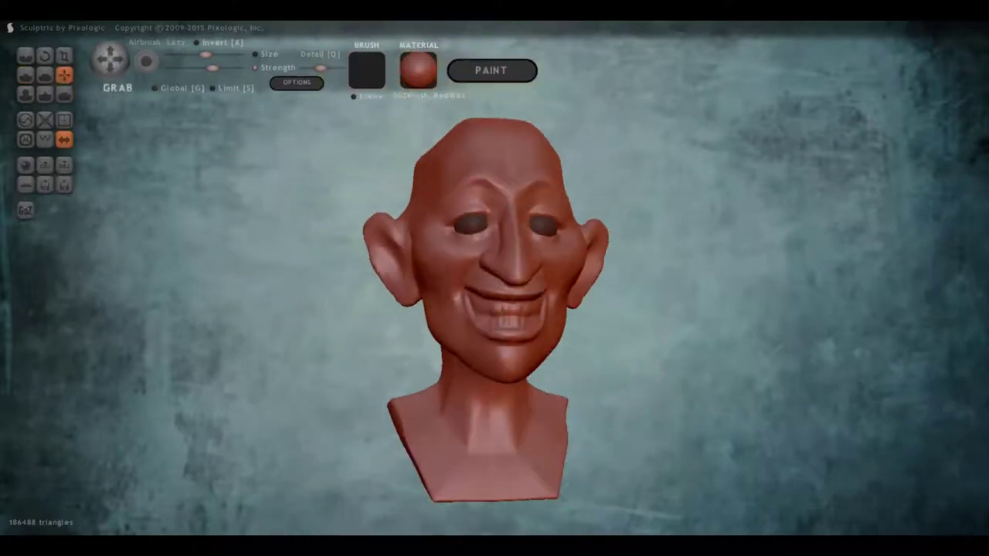
scroll(389, 239, up, 1)
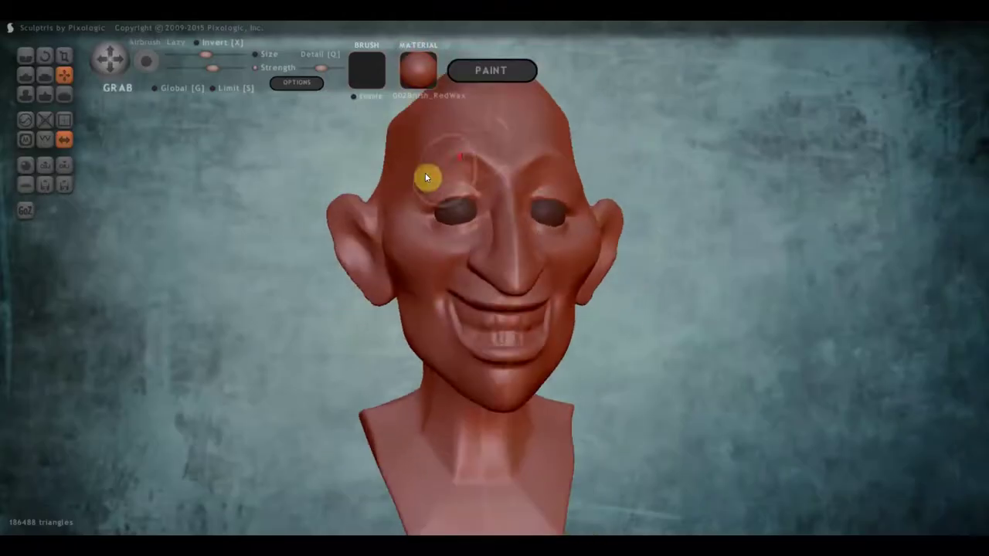
Raise brow ridges above both eyes with the Draw brush
key(4)
mouse_move(421, 178)
mouse_down()
mouse_move(463, 161)
mouse_move(445, 170)
mouse_up()
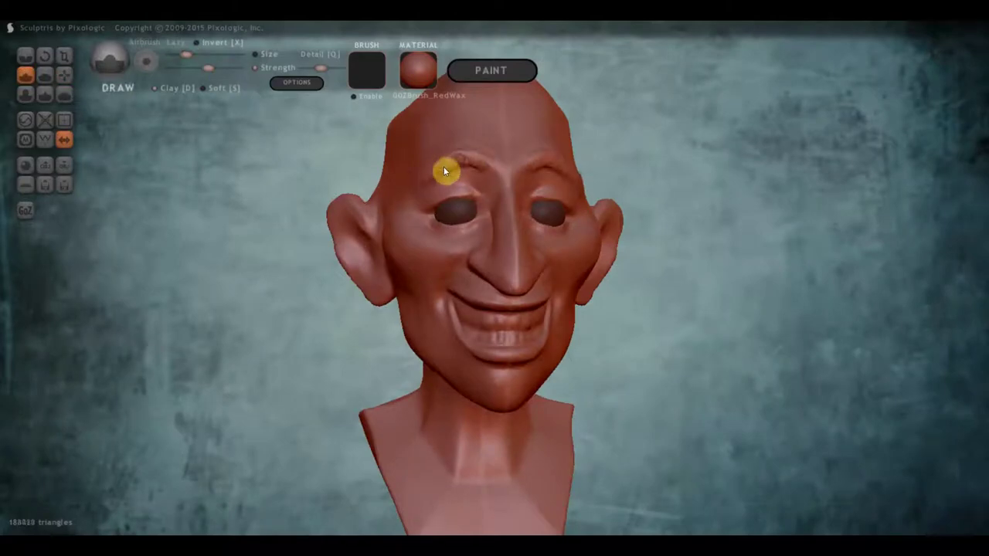
right_drag(446, 170, 449, 182)
Select the Grab brush and orbit through side and front views to check the brows
key(6)
scroll(448, 182, up, 2)
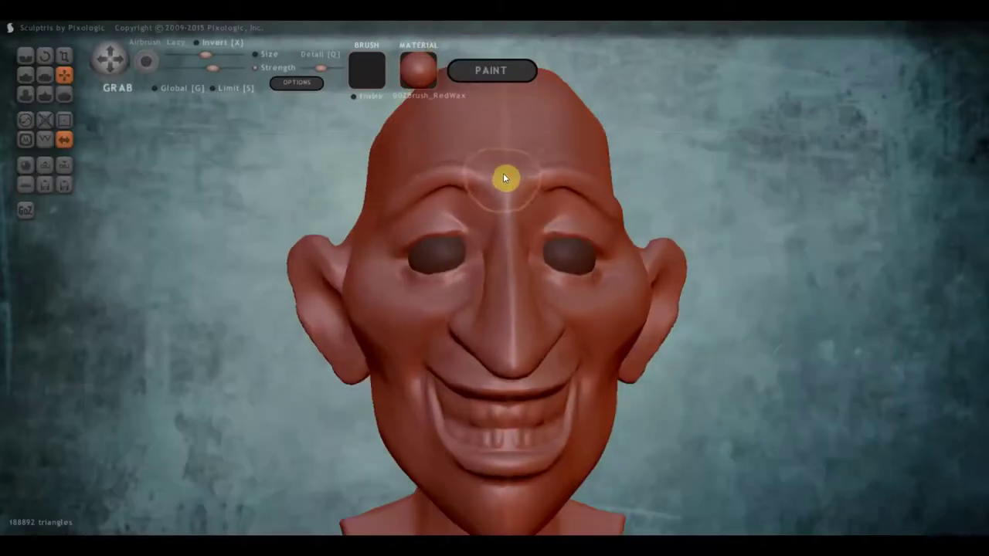
right_drag(433, 226, 548, 260)
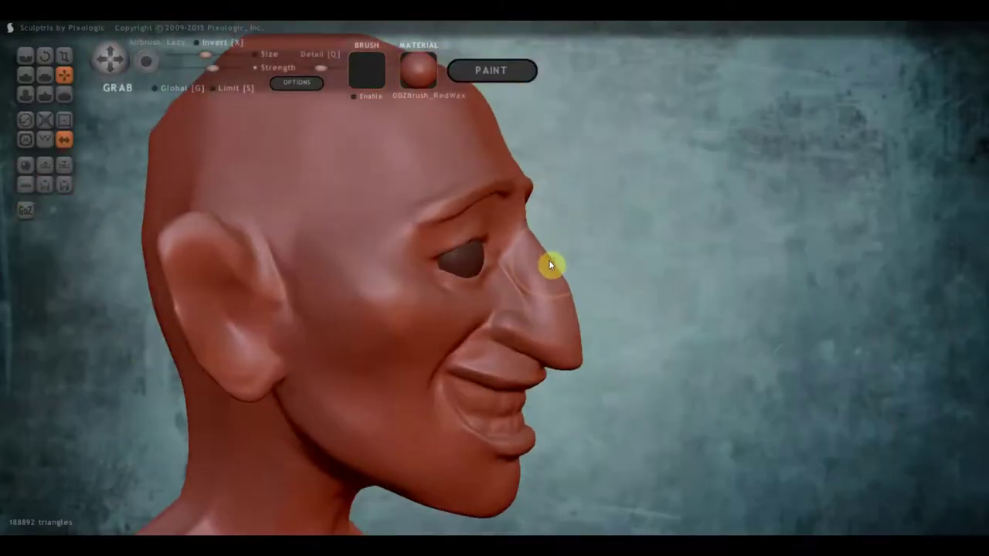
scroll(541, 232, up, 2)
scroll(541, 220, down, 2)
scroll(572, 294, down, 2)
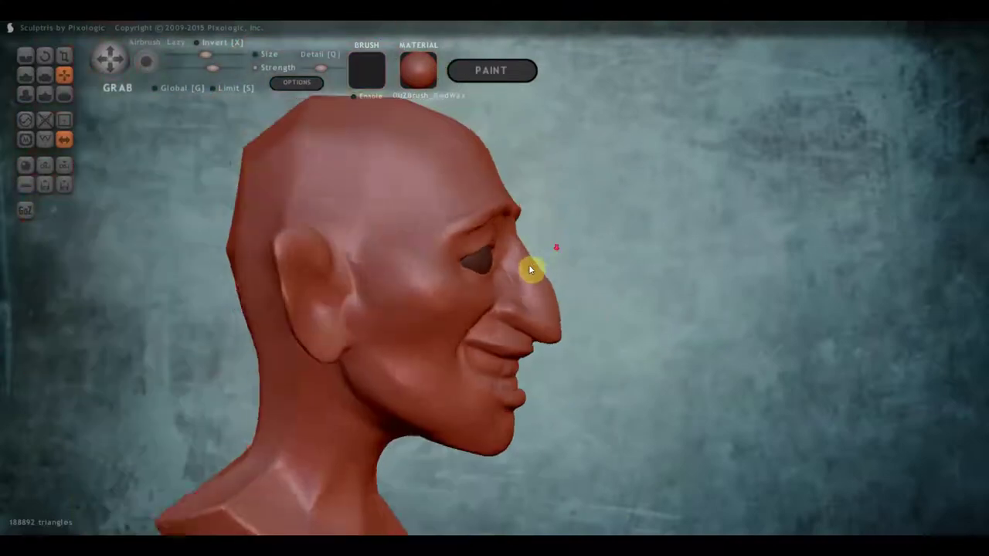
right_drag(438, 320, 644, 375)
scroll(445, 433, up, 1)
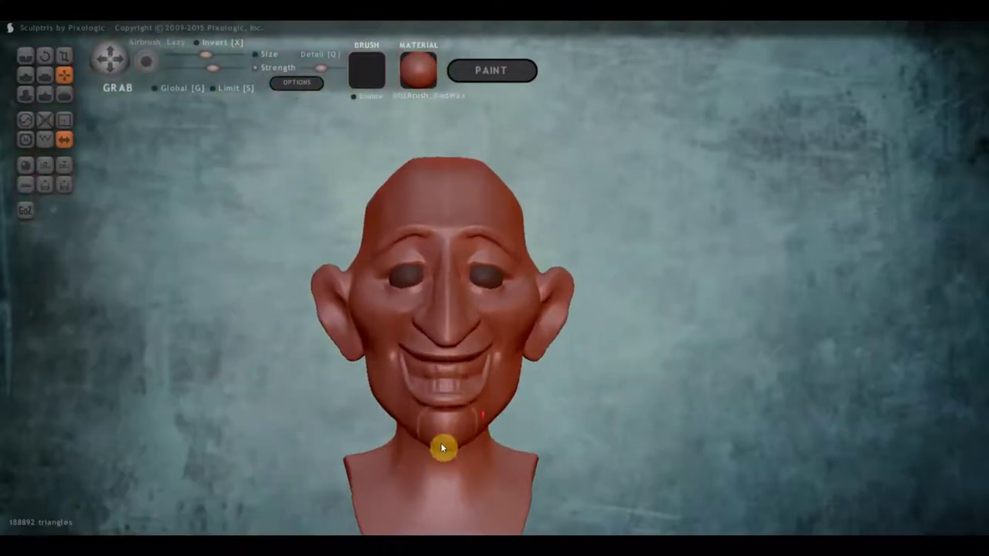
scroll(440, 443, down, 2)
right_drag(402, 293, 553, 299)
Sculpt small Draw strokes on the neck and the side of the head
click(25, 75)
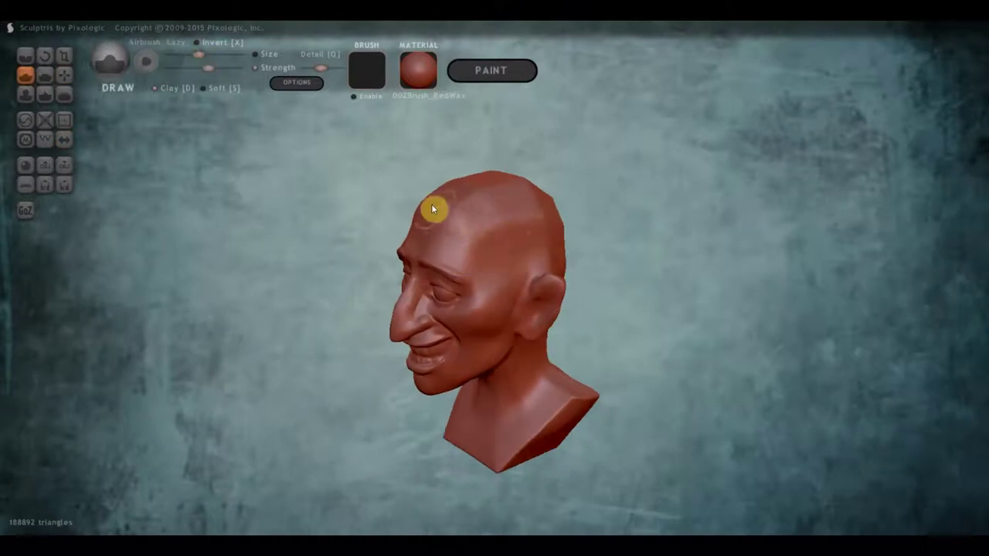
mouse_move(442, 240)
right_down()
mouse_move(503, 270)
mouse_move(524, 240)
right_up()
right_drag(468, 187, 358, 214)
scroll(477, 239, down, 2)
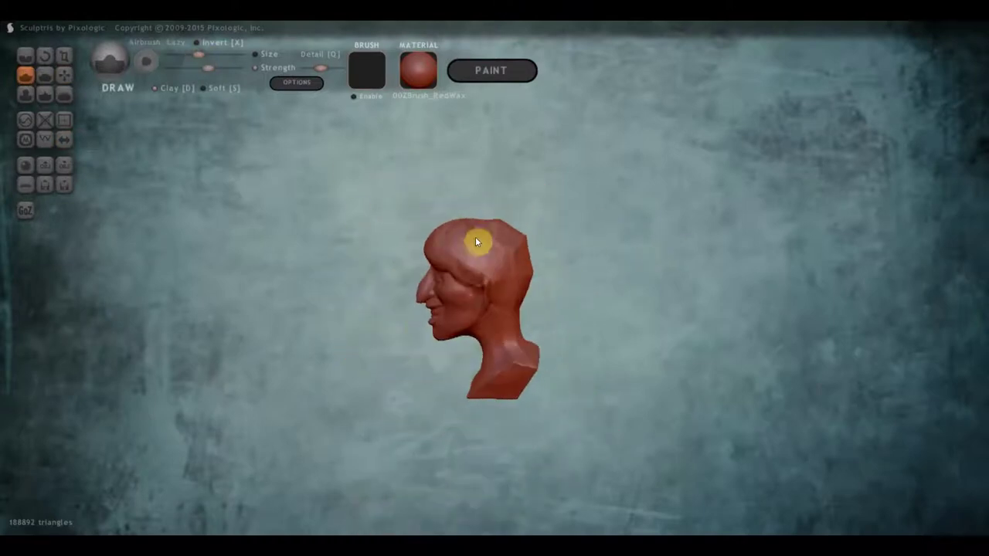
mouse_move(523, 276)
right_down()
mouse_move(600, 283)
mouse_move(560, 264)
mouse_move(666, 274)
mouse_move(581, 304)
right_up()
key(g)
scroll(570, 291, up, 5)
key(d)
scroll(666, 273, down, 3)
drag(556, 314, 518, 286)
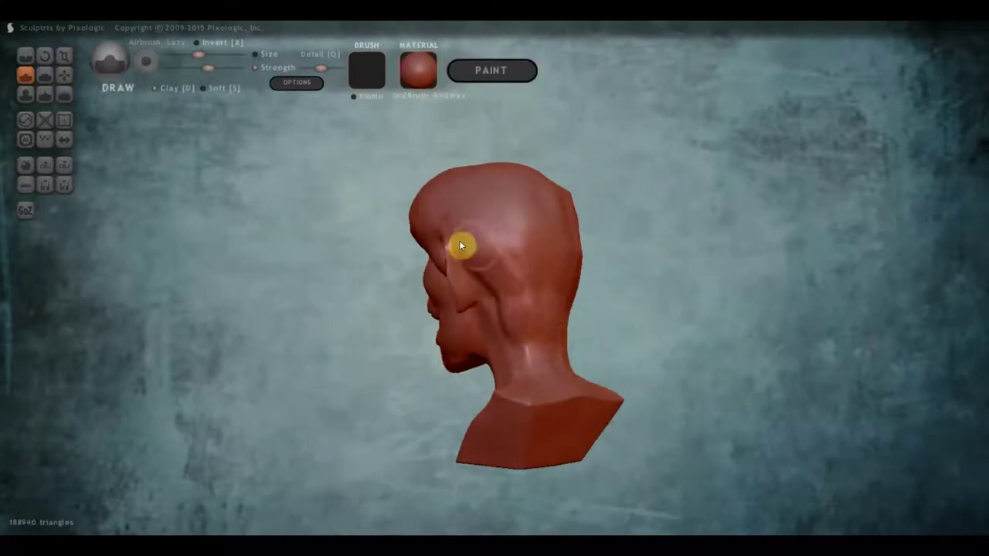
right_drag(533, 258, 475, 260)
drag(474, 261, 525, 214)
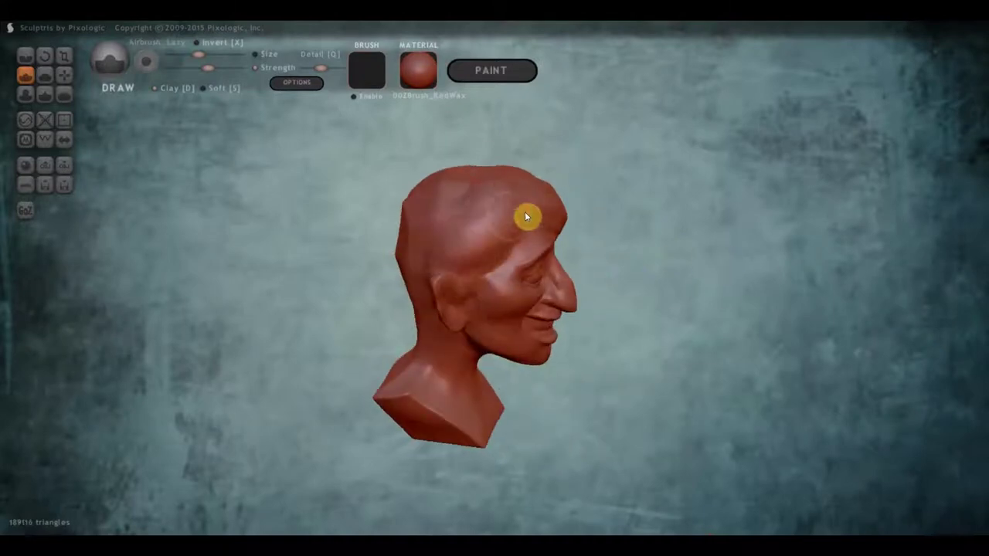
Inspect the new strokes from the back, front and side with Grab selected
mouse_move(526, 214)
right_down()
mouse_move(489, 188)
mouse_move(481, 214)
right_up()
scroll(487, 188, down, 2)
mouse_move(469, 263)
right_down()
mouse_move(506, 313)
mouse_move(443, 304)
right_up()
scroll(443, 304, up, 3)
mouse_move(423, 256)
right_down()
mouse_move(392, 262)
mouse_move(335, 220)
right_up()
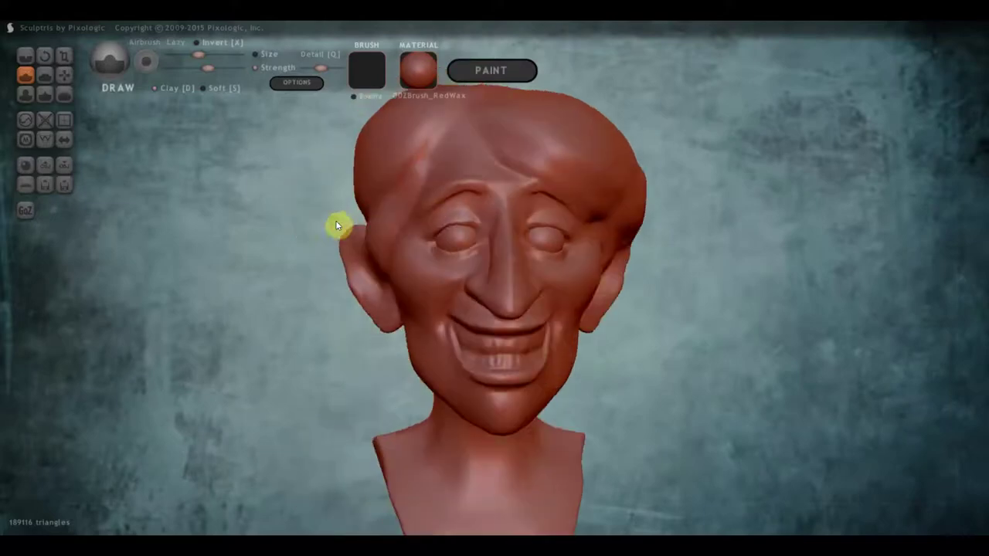
key(g)
scroll(530, 133, down, 2)
mouse_move(570, 198)
right_down()
mouse_move(470, 181)
mouse_move(519, 146)
mouse_move(466, 168)
right_up()
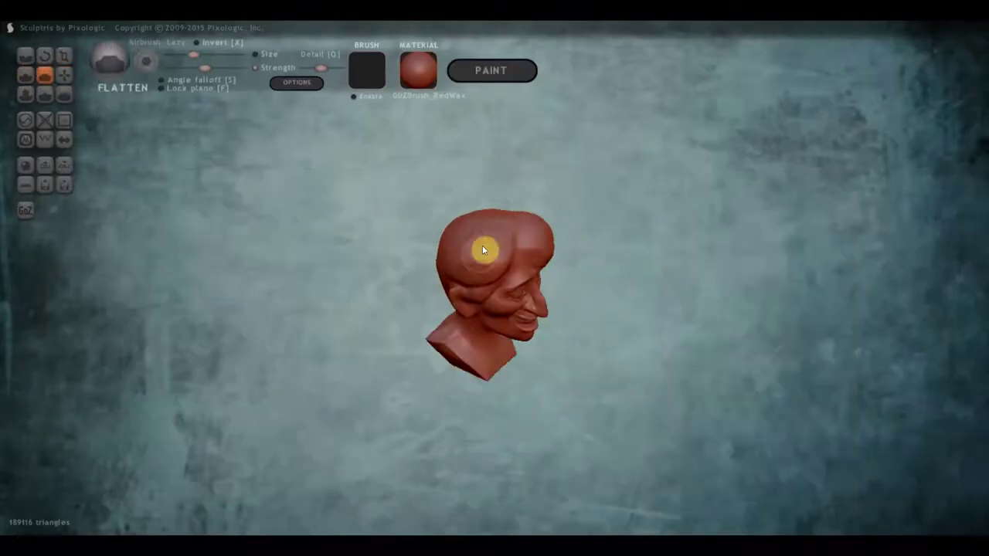
mouse_move(482, 248)
right_down()
mouse_move(512, 236)
mouse_move(475, 273)
mouse_move(488, 265)
mouse_move(479, 256)
mouse_move(608, 254)
mouse_move(508, 146)
mouse_move(515, 193)
mouse_move(493, 197)
mouse_move(569, 183)
right_up()
scroll(477, 255, up, 3)
Cycle through the Crease, Flatten and Grab brushes while viewing the head from behind
key(c)
mouse_move(548, 236)
right_down()
mouse_move(471, 309)
mouse_move(481, 336)
mouse_move(468, 247)
right_up()
click(44, 75)
scroll(468, 232, down, 3)
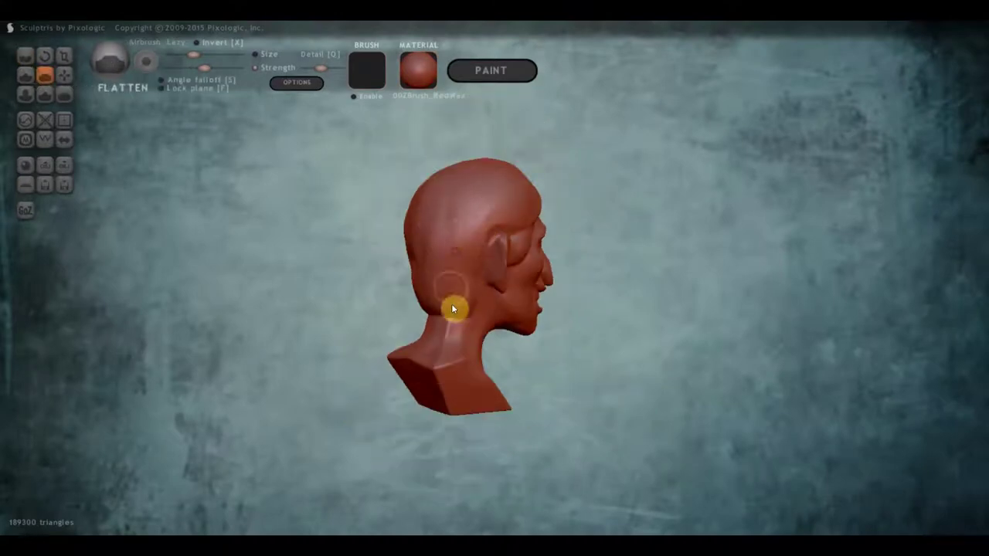
key(g)
scroll(452, 307, up, 3)
mouse_move(366, 280)
right_down()
mouse_move(615, 282)
mouse_move(438, 301)
mouse_move(493, 307)
mouse_move(567, 347)
mouse_move(642, 369)
mouse_move(342, 347)
mouse_move(520, 254)
mouse_move(376, 280)
mouse_move(675, 327)
mouse_move(552, 293)
right_up()
Switch between Crease, Draw and Flatten while orbiting to the right and left profiles
key(c)
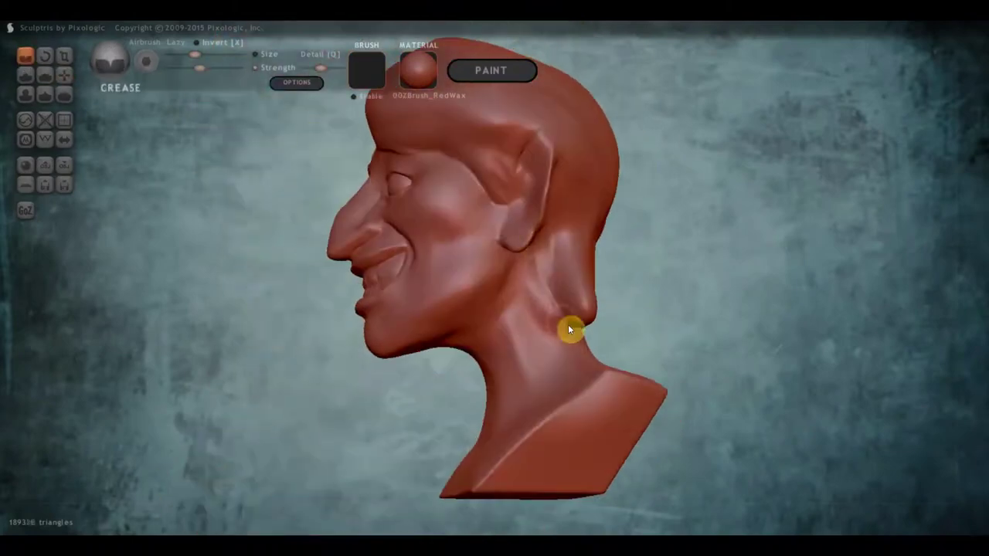
mouse_move(569, 330)
right_down()
mouse_move(444, 294)
mouse_move(625, 327)
mouse_move(629, 363)
mouse_move(578, 332)
mouse_move(468, 307)
mouse_move(503, 305)
mouse_move(432, 309)
right_up()
click(27, 77)
scroll(558, 164, up, 3)
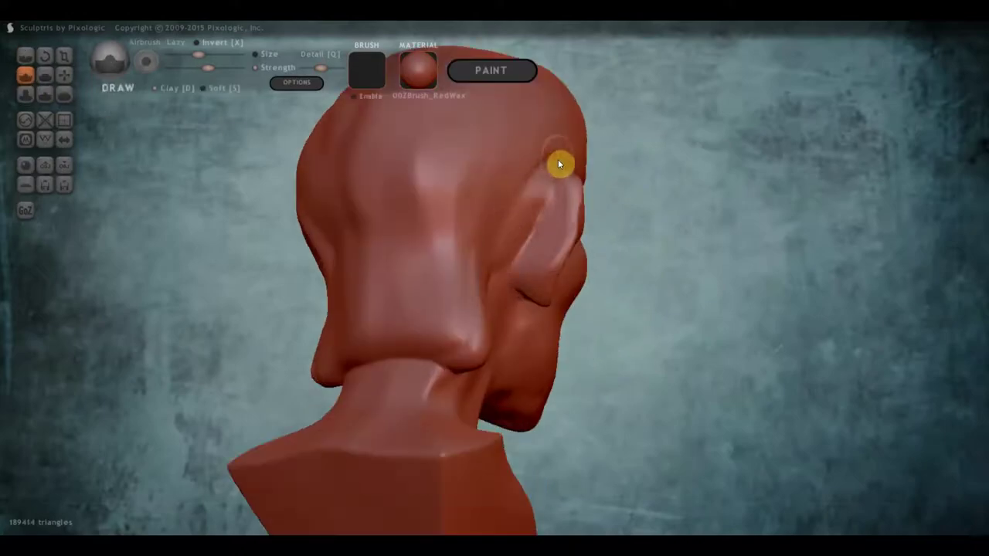
right_drag(560, 164, 484, 176)
scroll(498, 193, down, 3)
mouse_move(437, 211)
mouse_down()
mouse_move(355, 222)
mouse_move(531, 210)
mouse_move(550, 248)
mouse_move(159, 95)
mouse_up()
click(44, 75)
Alternate Draw and Grab brushes while turning the head to front and three-quarter views
key(d)
key(g)
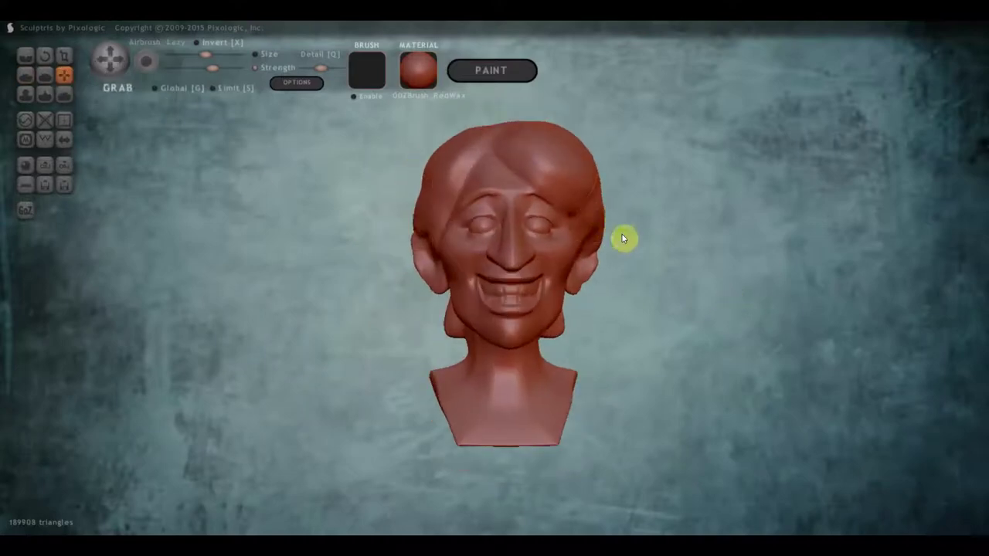
scroll(622, 235, up, 3)
drag(622, 234, 613, 279)
key(d)
scroll(747, 267, up, 3)
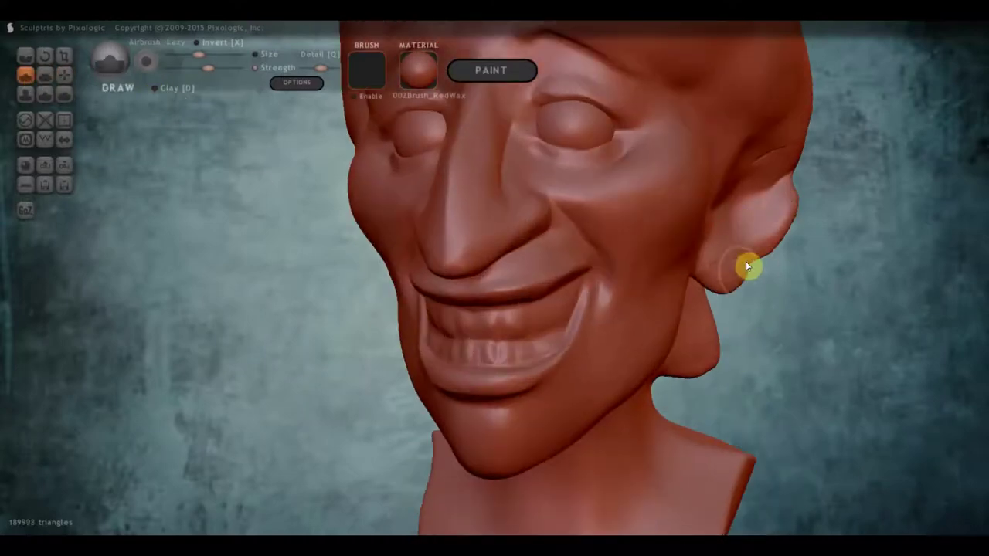
click(64, 75)
drag(768, 281, 793, 245)
scroll(818, 251, up, 3)
scroll(819, 257, down, 3)
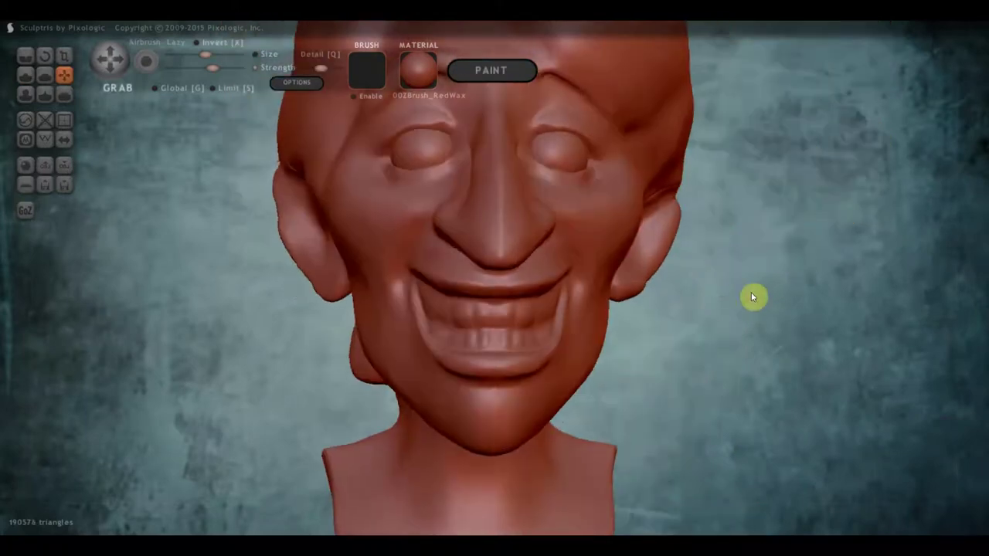
mouse_move(624, 256)
mouse_down()
mouse_move(610, 190)
mouse_move(561, 225)
mouse_up()
scroll(611, 190, down, 3)
Pull the cheek beside the grin with the Grab brush to reshape it
key(f)
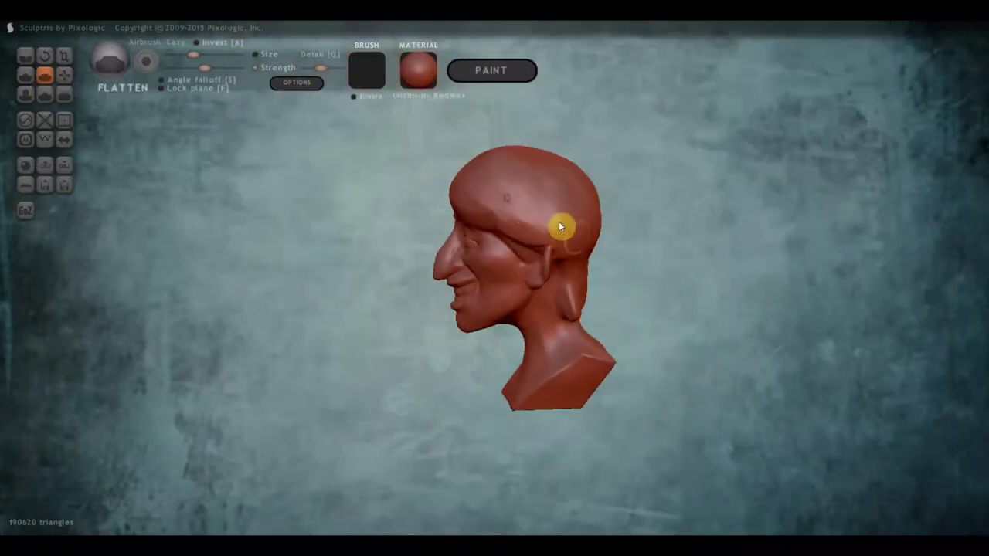
mouse_move(565, 301)
mouse_down()
mouse_move(507, 291)
mouse_move(507, 159)
mouse_up()
scroll(603, 223, up, 3)
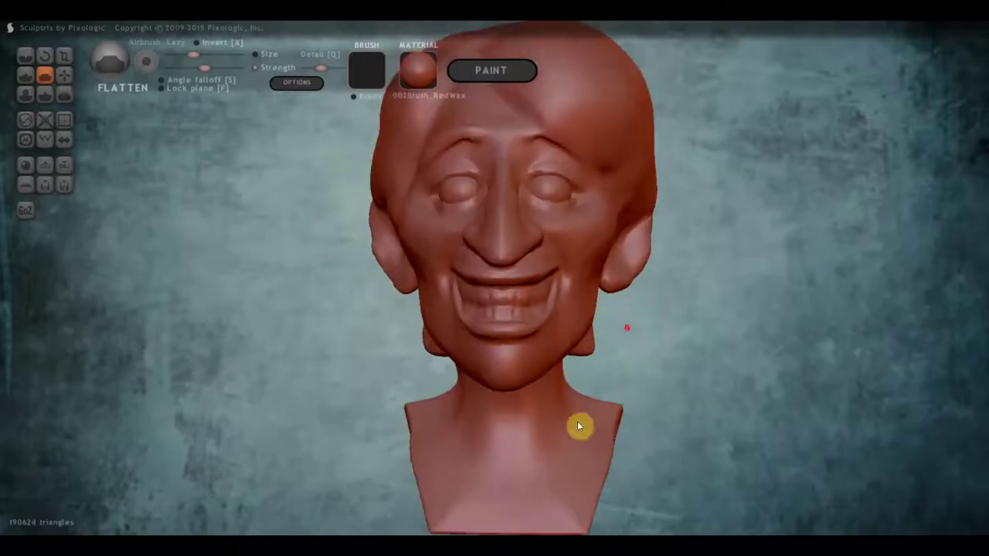
click(64, 74)
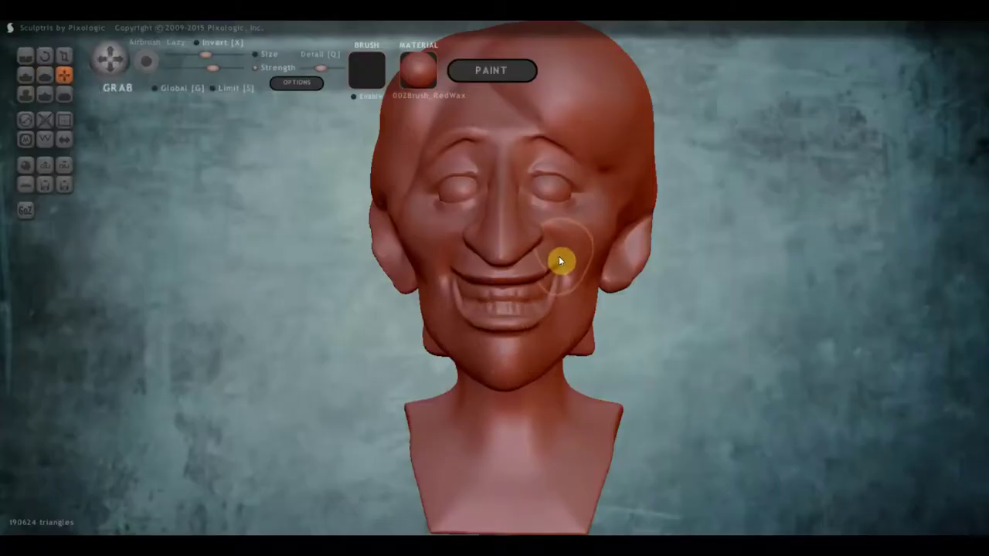
mouse_move(582, 323)
right_down()
mouse_move(452, 329)
mouse_move(430, 342)
right_up()
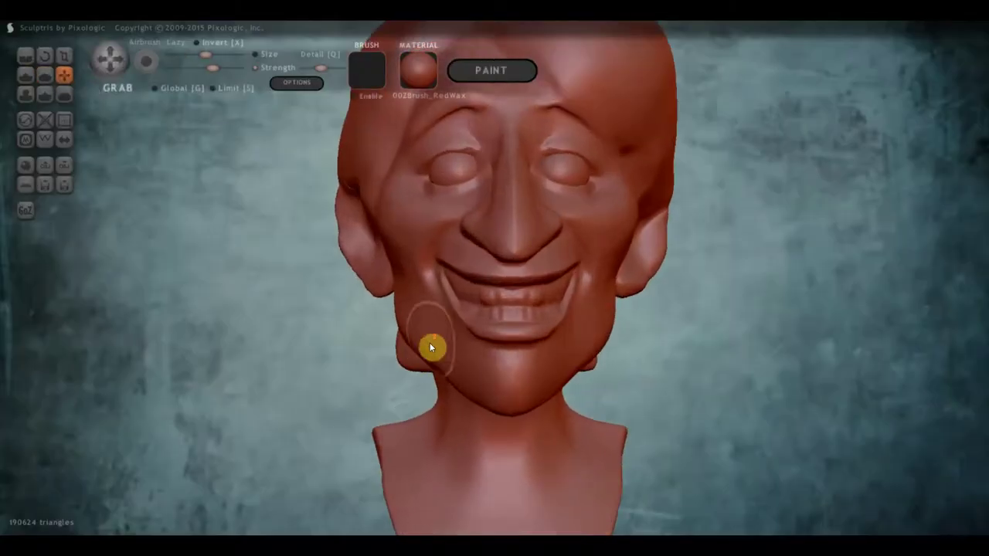
Smooth the area under the chin with the Flatten brush
key(f)
mouse_move(589, 357)
right_down()
mouse_move(540, 375)
mouse_move(503, 212)
right_up()
right_drag(534, 303, 490, 411)
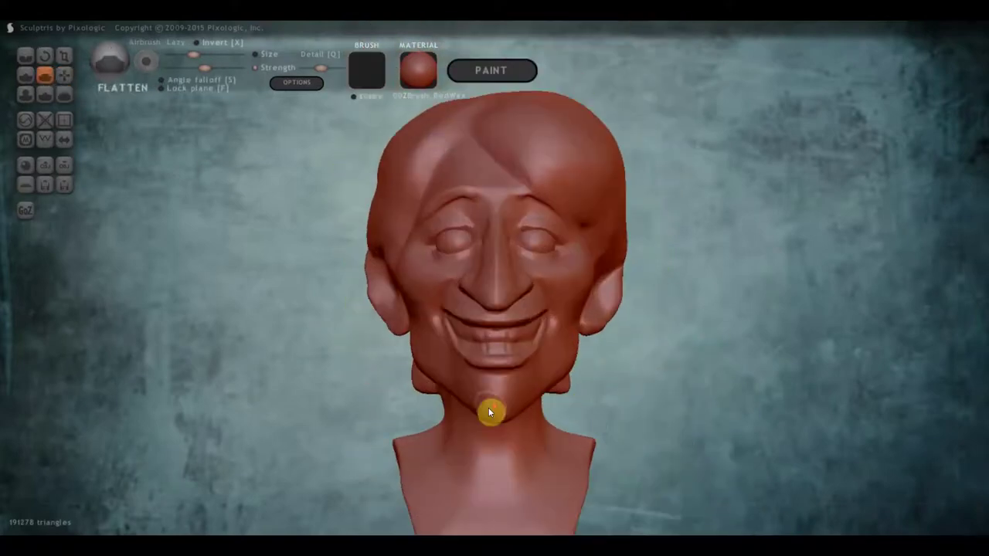
scroll(154, 146, up, 5)
Raise iris bumps on both eyes with Draw and press a small pupil in
key(d)
scroll(413, 267, up, 5)
click(744, 238)
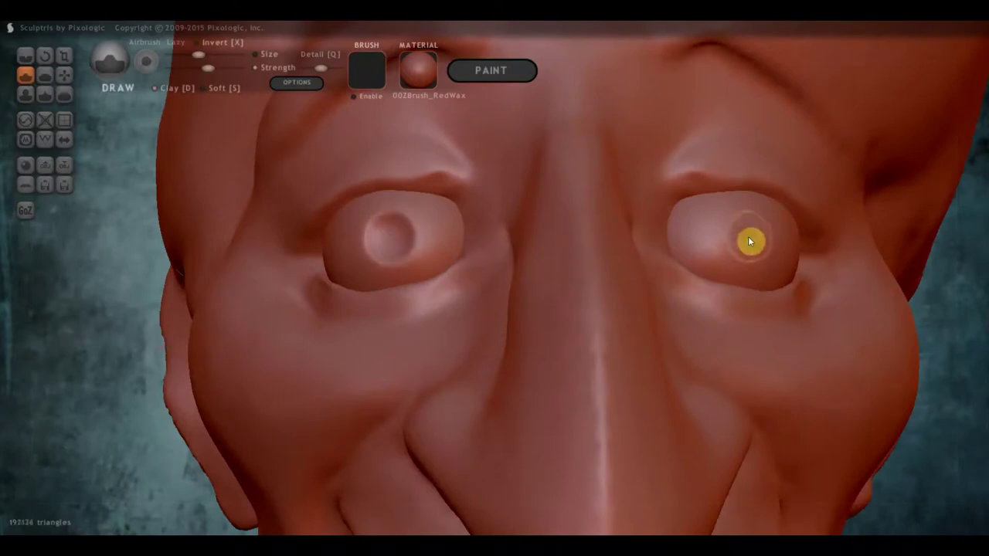
click(393, 243)
click(747, 239)
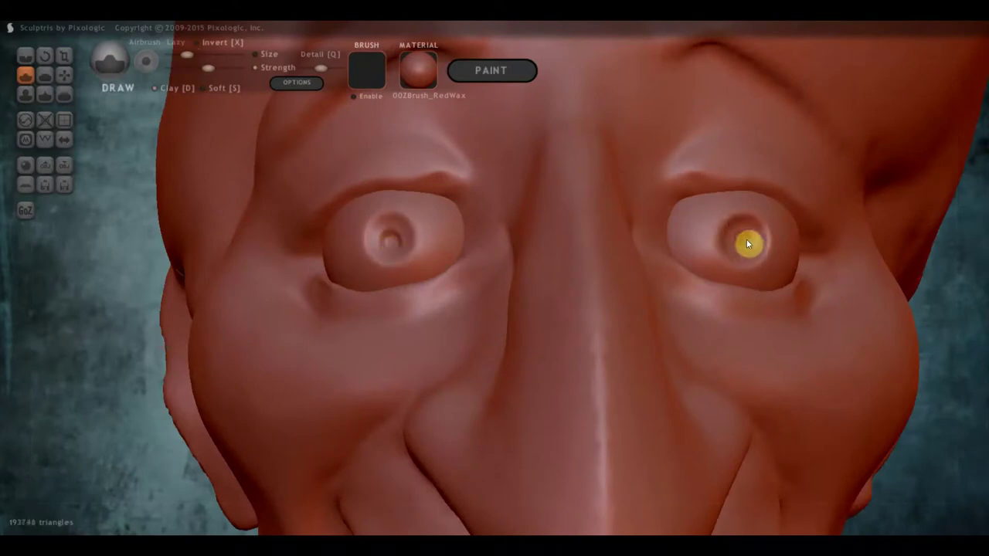
Puff out the hair mass and its top with three Grab pulls
key(g)
scroll(476, 304, down, 5)
scroll(574, 322, down, 3)
drag(559, 196, 418, 224)
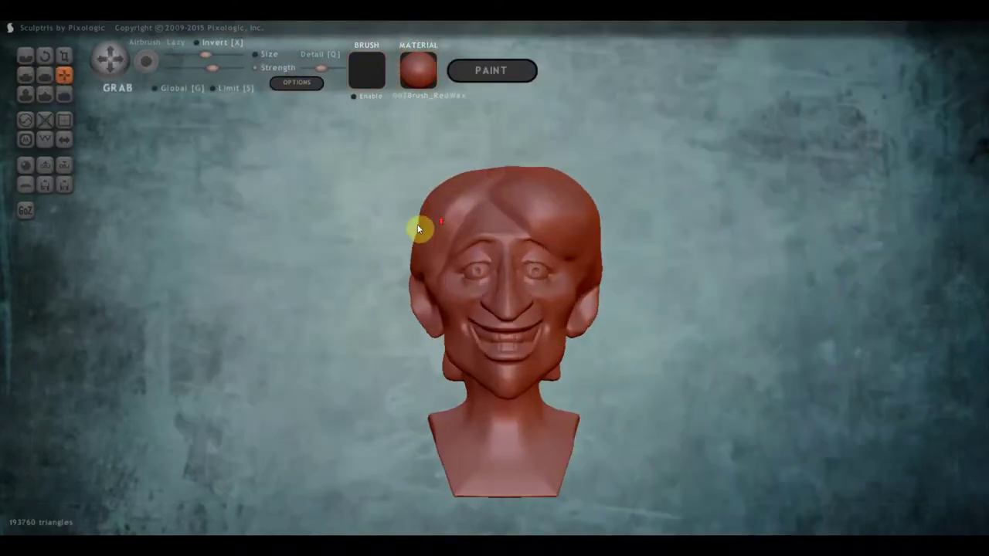
right_drag(418, 224, 580, 231)
drag(580, 231, 459, 207)
scroll(529, 241, up, 2)
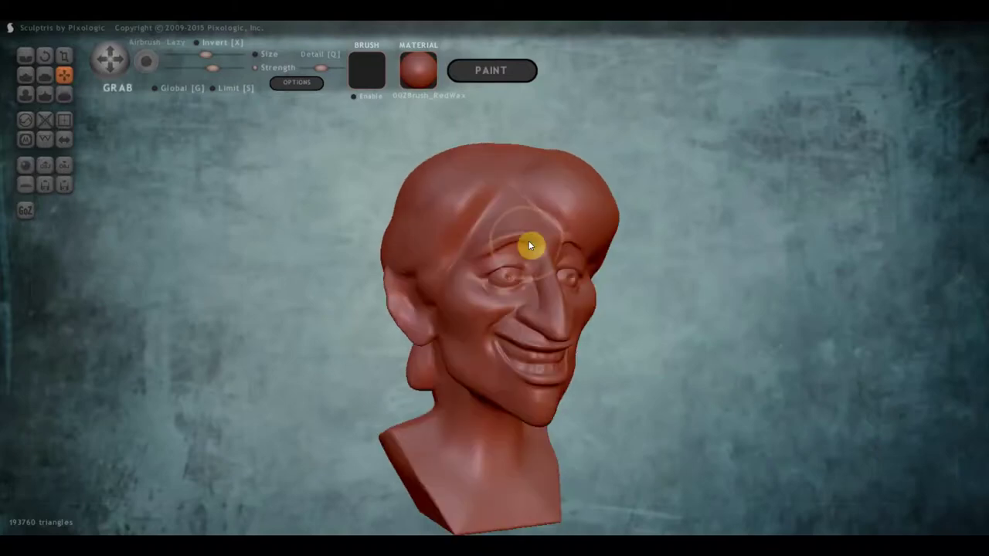
Carve a crease near the chin with the Crease brush
mouse_move(570, 419)
right_down()
mouse_move(541, 256)
mouse_move(64, 66)
mouse_move(654, 151)
mouse_move(656, 201)
right_up()
key(c)
mouse_move(702, 261)
right_down()
mouse_move(435, 281)
mouse_move(437, 249)
mouse_move(653, 303)
mouse_move(733, 428)
mouse_move(483, 460)
mouse_move(534, 439)
right_up()
drag(534, 439, 518, 439)
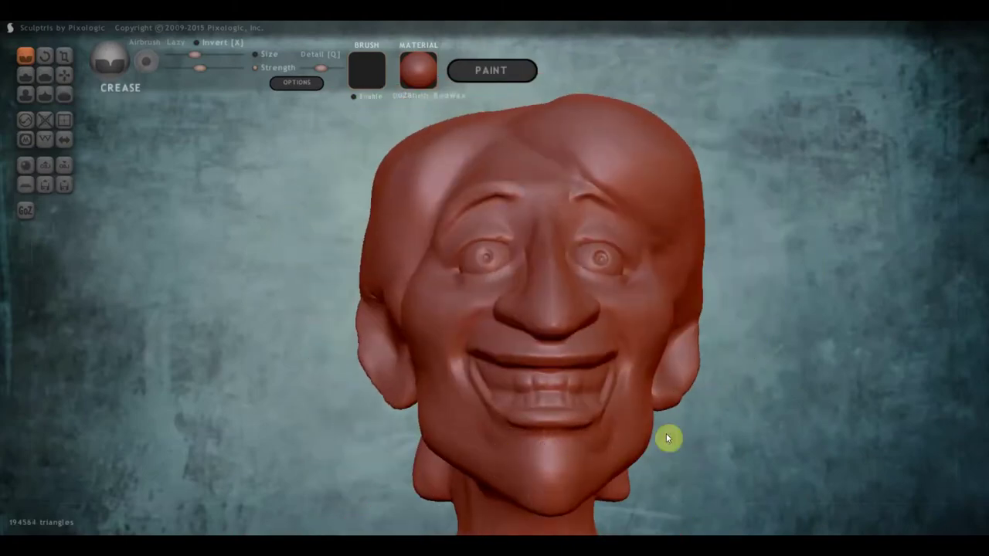
Build up the side of the face and the ear with Draw strokes
right_drag(666, 434, 268, 286)
key(d)
mouse_move(258, 309)
mouse_down()
mouse_move(312, 375)
mouse_move(325, 333)
mouse_move(281, 337)
mouse_move(285, 347)
mouse_move(358, 305)
mouse_up()
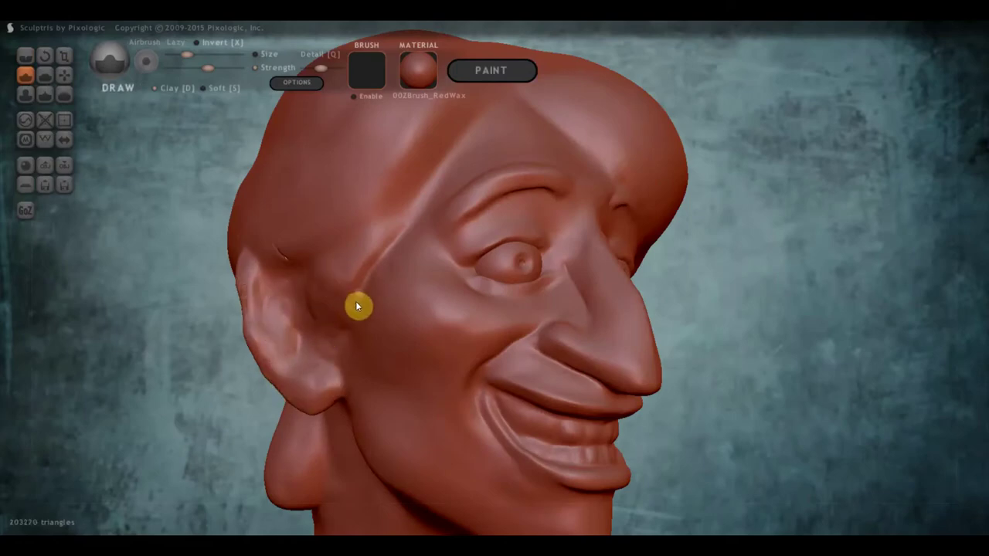
right_drag(357, 304, 469, 378)
mouse_move(469, 378)
mouse_down()
mouse_move(479, 405)
mouse_move(506, 321)
mouse_up()
mouse_move(504, 321)
right_down()
mouse_move(530, 314)
mouse_move(462, 273)
mouse_move(504, 347)
right_up()
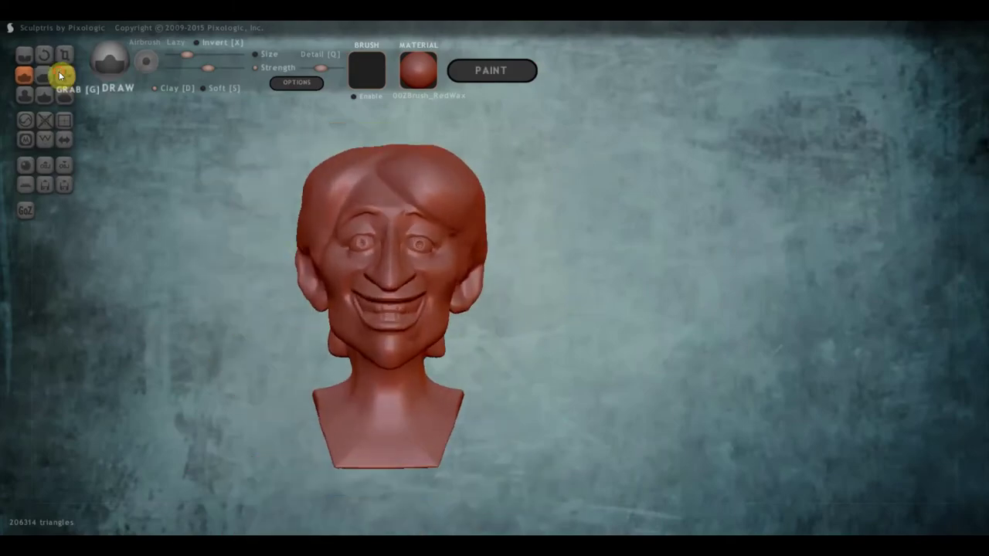